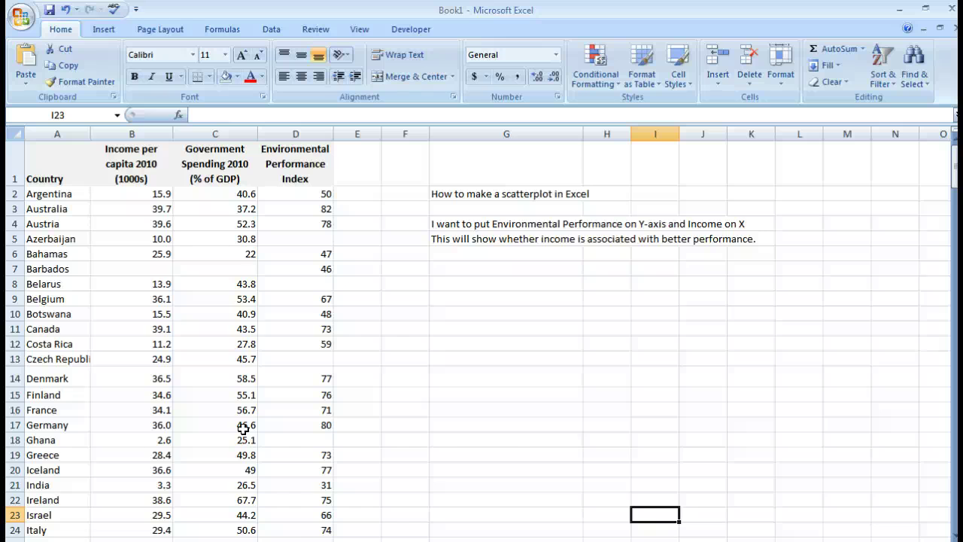
Bold the scatterplot title note in G2 and the explanation notes in G4 and G5
{"action": "left_click", "coordinate": [485, 188]}
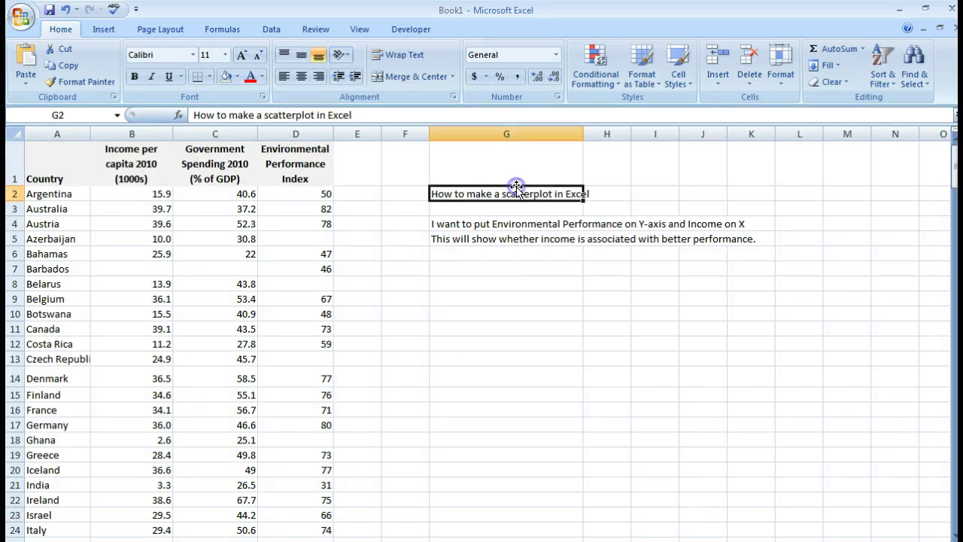
{"action": "left_click", "coordinate": [135, 77]}
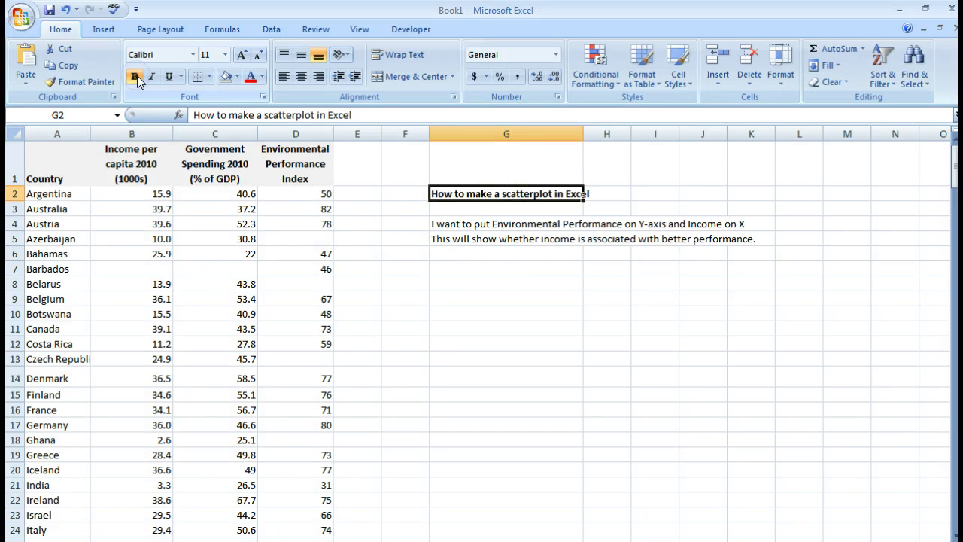
{"action": "left_click", "coordinate": [464, 227]}
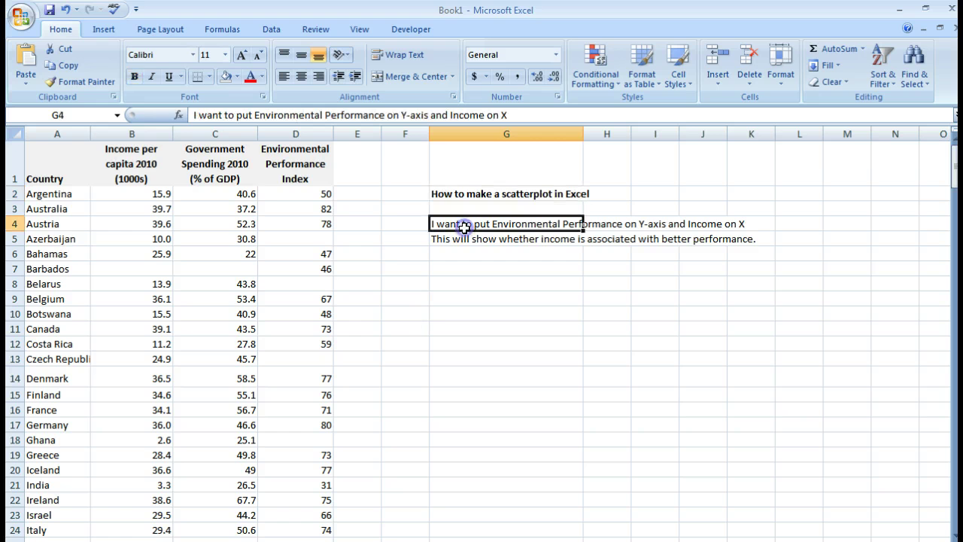
{"action": "left_click", "coordinate": [136, 79]}
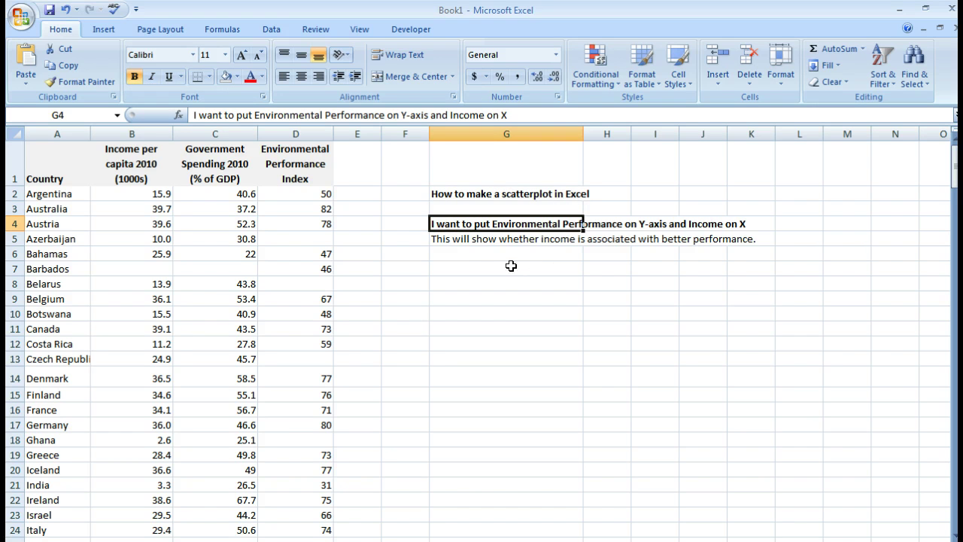
{"action": "left_click", "coordinate": [452, 239]}
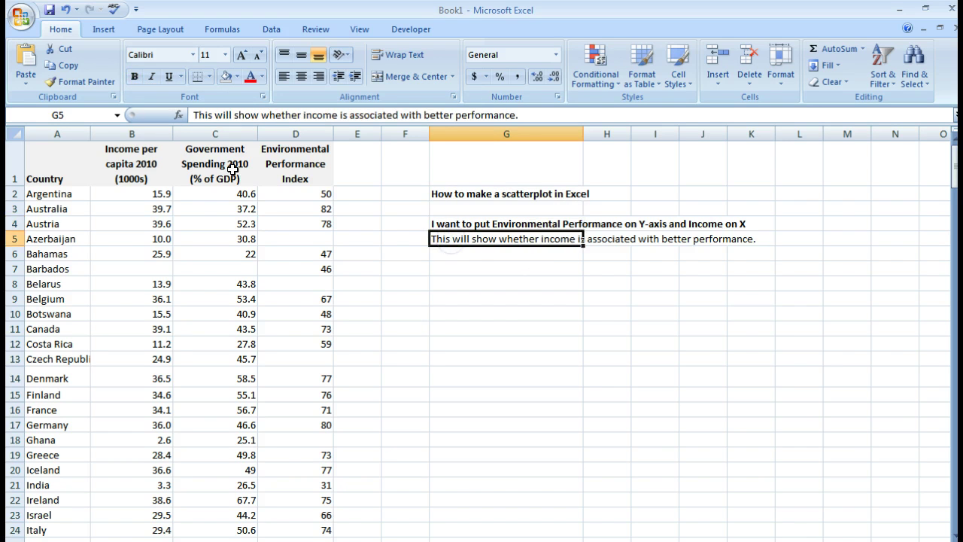
{"action": "left_click", "coordinate": [134, 79]}
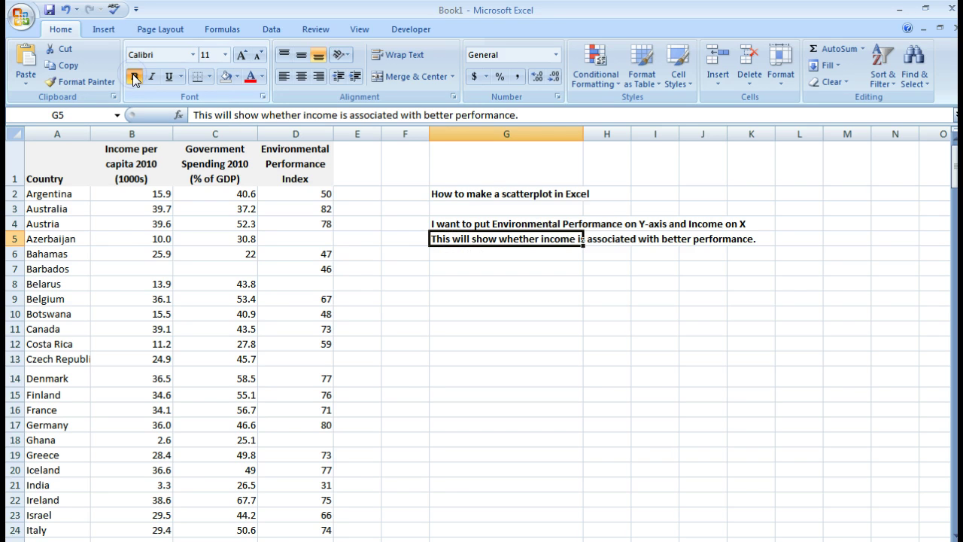
{"action": "left_click", "coordinate": [443, 288]}
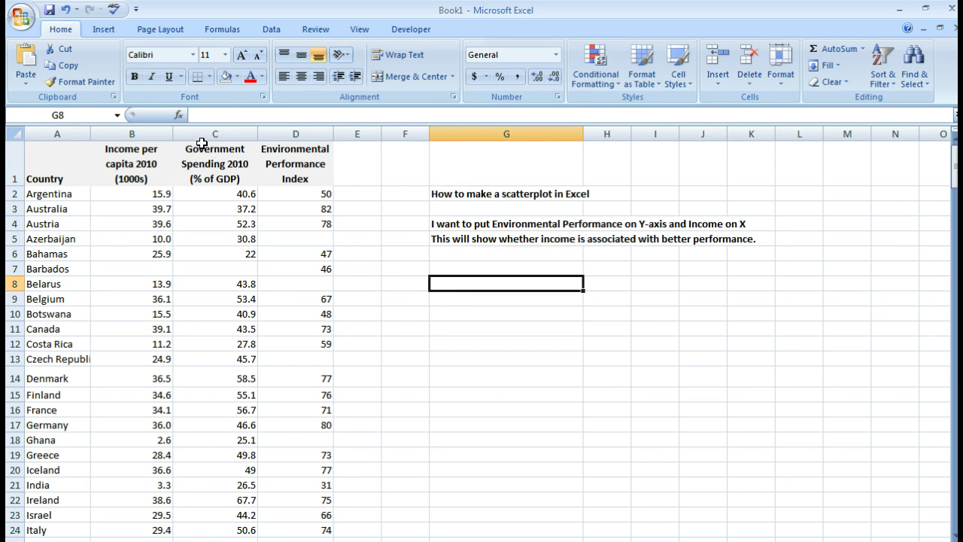
{"action": "scroll", "coordinate": [416, 286], "scroll_direction": "right", "scroll_amount": 1}
{"action": "scroll", "coordinate": [415, 286], "scroll_direction": "left", "scroll_amount": 1}
Insert an empty Scatter with Only Markers chart beside the country data
{"action": "left_click", "coordinate": [104, 29]}
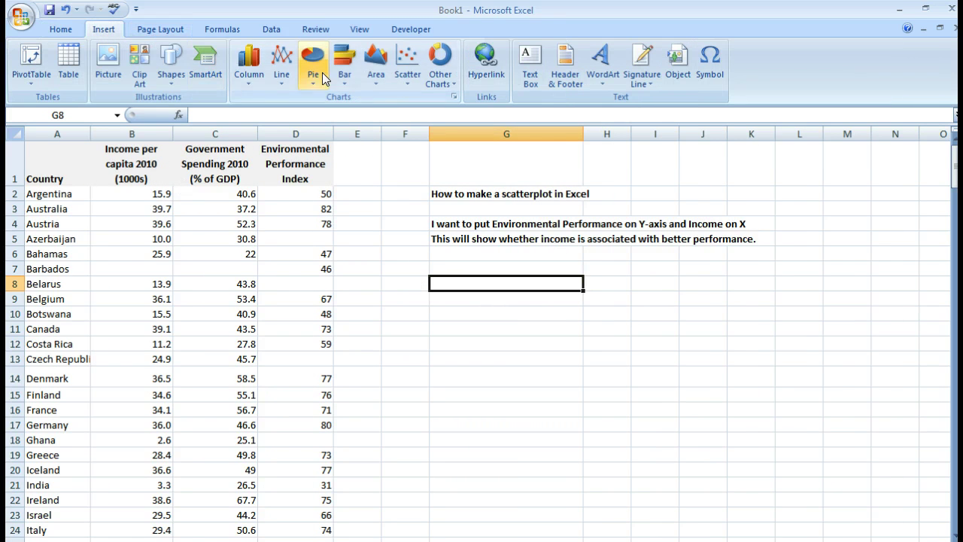
{"action": "left_click", "coordinate": [404, 66]}
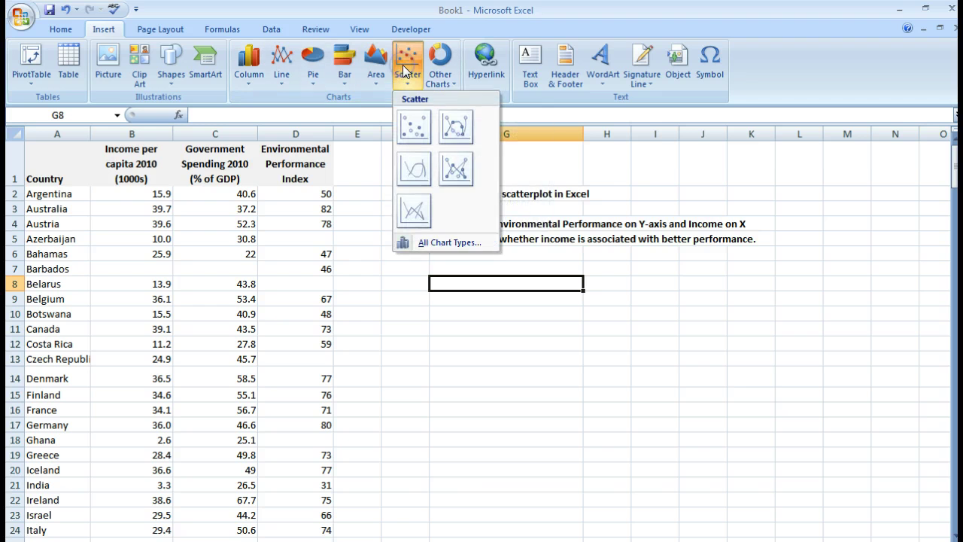
{"action": "left_click", "coordinate": [413, 132]}
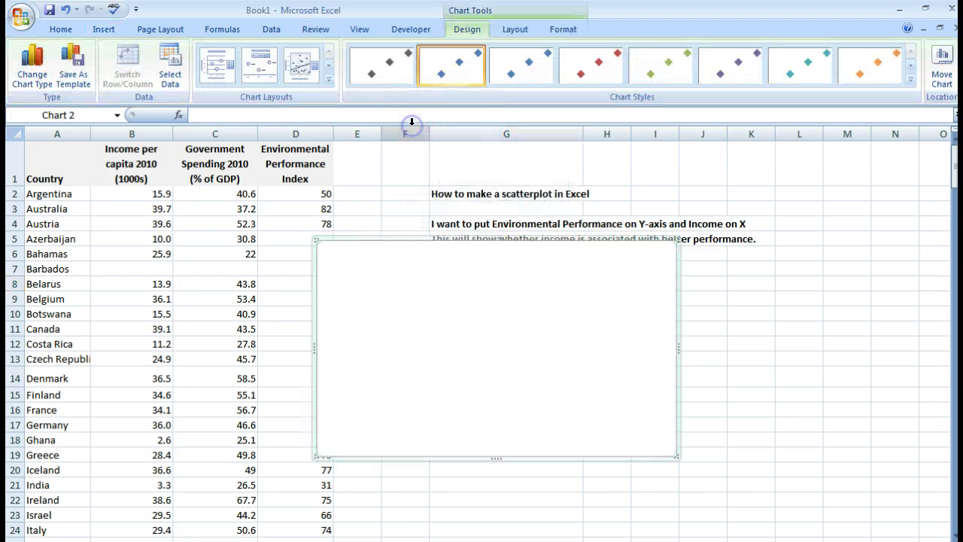
{"action": "left_click", "coordinate": [424, 321]}
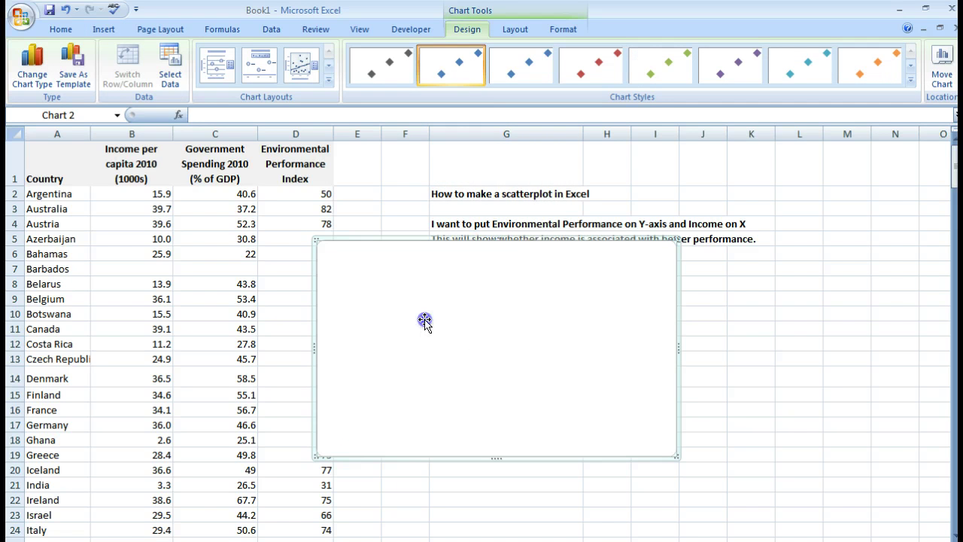
Add a chart series named from D1 (Environmental Performance Index) with X values B2:B39
{"action": "right_click", "coordinate": [425, 321]}
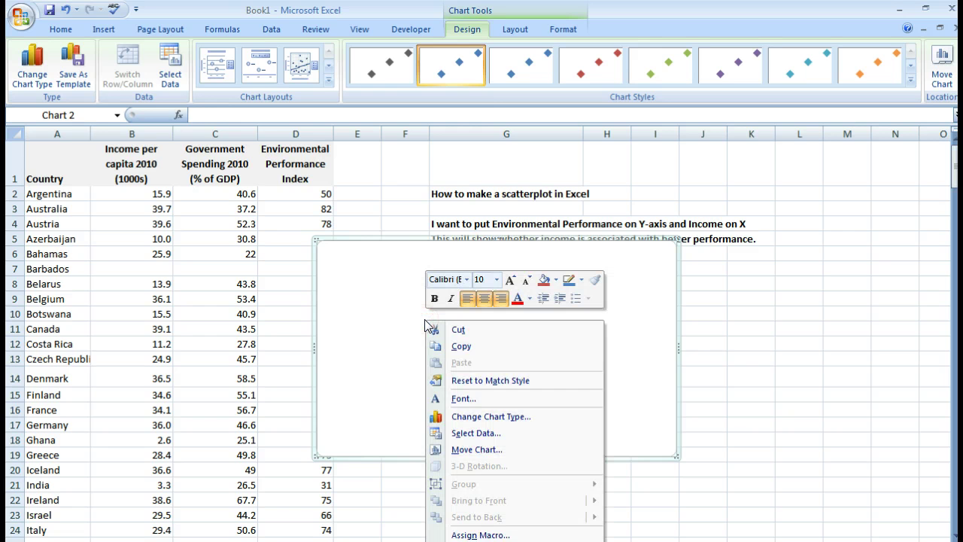
{"action": "left_click", "coordinate": [469, 434]}
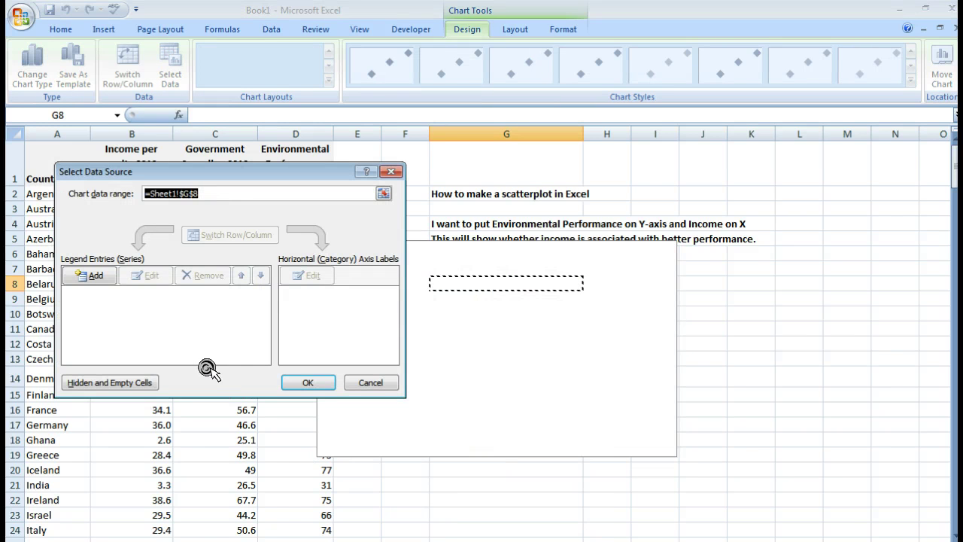
{"action": "left_click", "coordinate": [90, 277]}
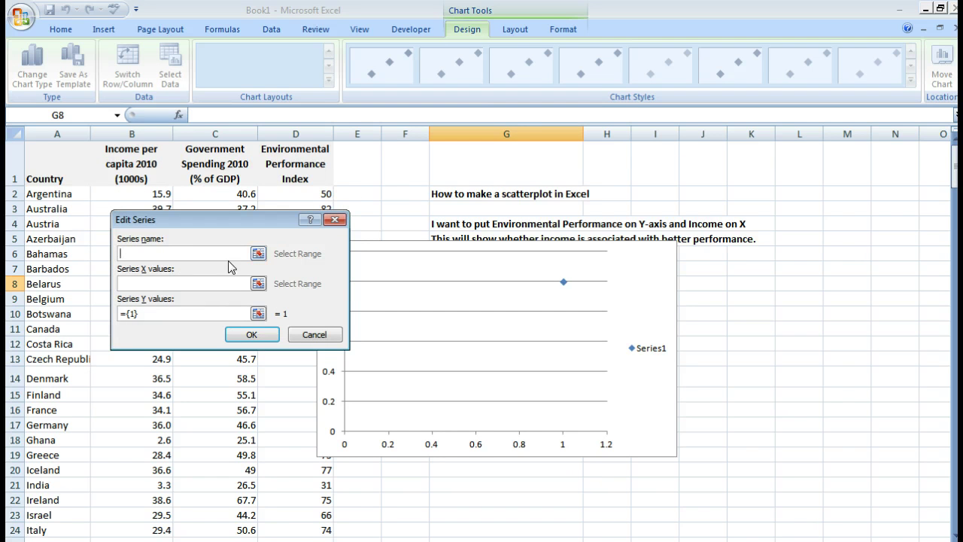
{"action": "left_click", "coordinate": [258, 253]}
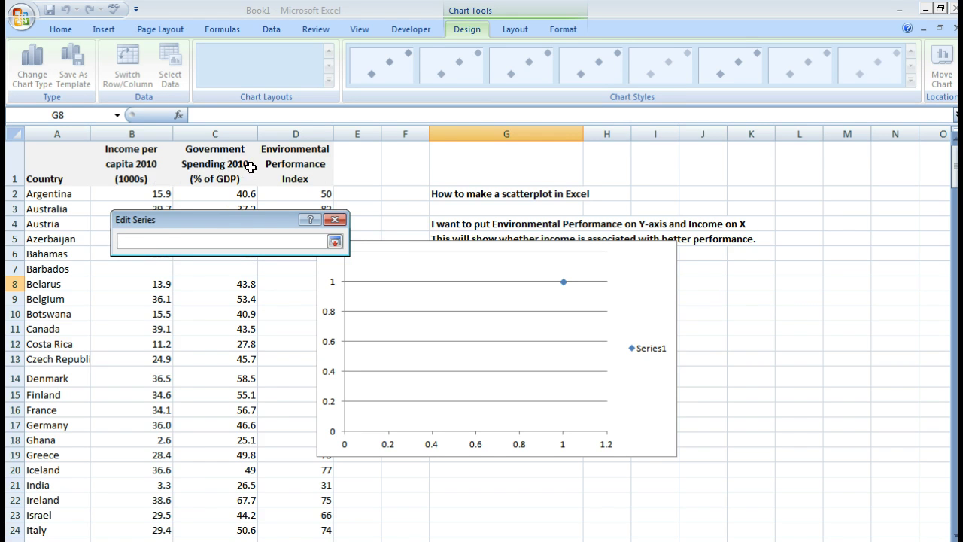
{"action": "left_click", "coordinate": [292, 165]}
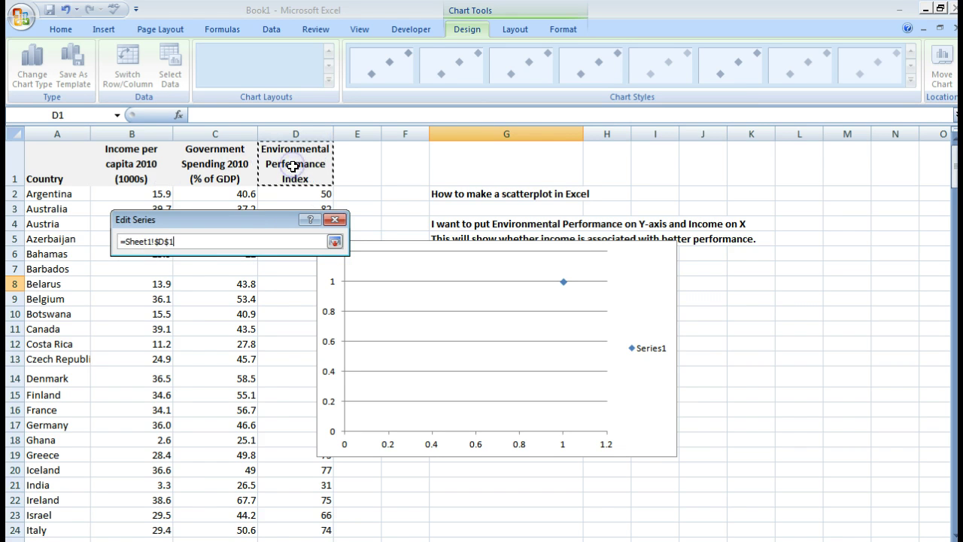
{"action": "left_click", "coordinate": [334, 241]}
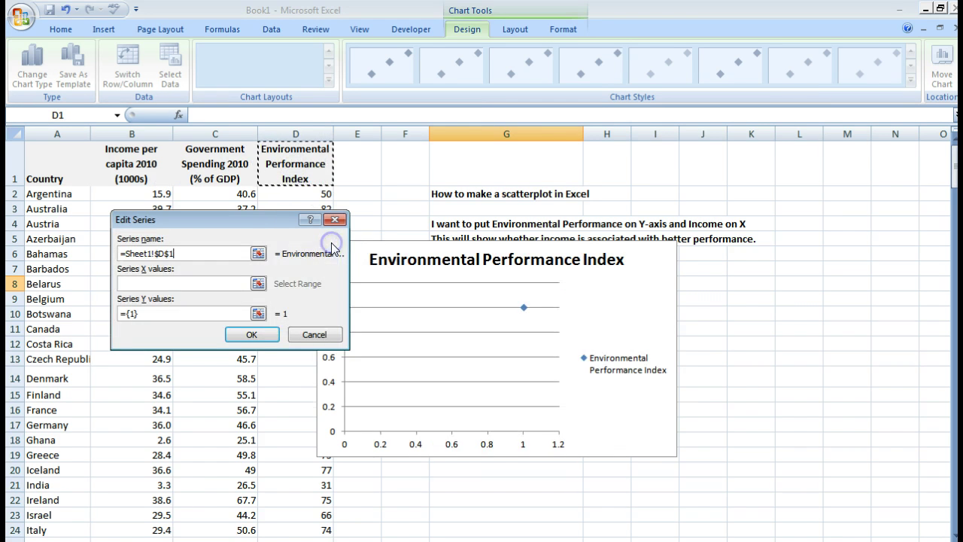
{"action": "left_click", "coordinate": [257, 284]}
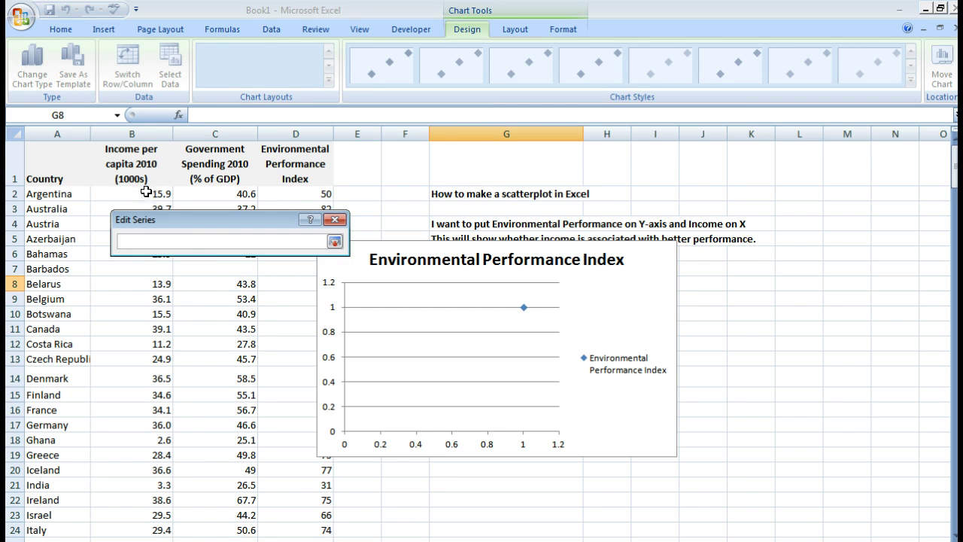
{"action": "mouse_move", "coordinate": [146, 192]}
{"action": "left_mouse_down"}
{"action": "mouse_move", "coordinate": [172, 522]}
{"action": "mouse_move", "coordinate": [160, 491]}
{"action": "left_mouse_up"}
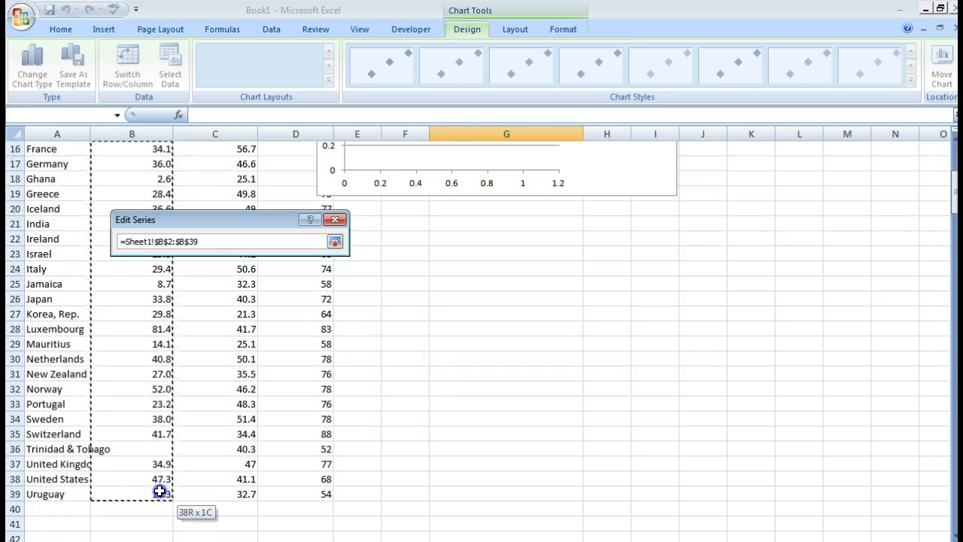
Set the series Y values to D2:D39 and confirm both data dialogs
{"action": "left_click", "coordinate": [334, 240]}
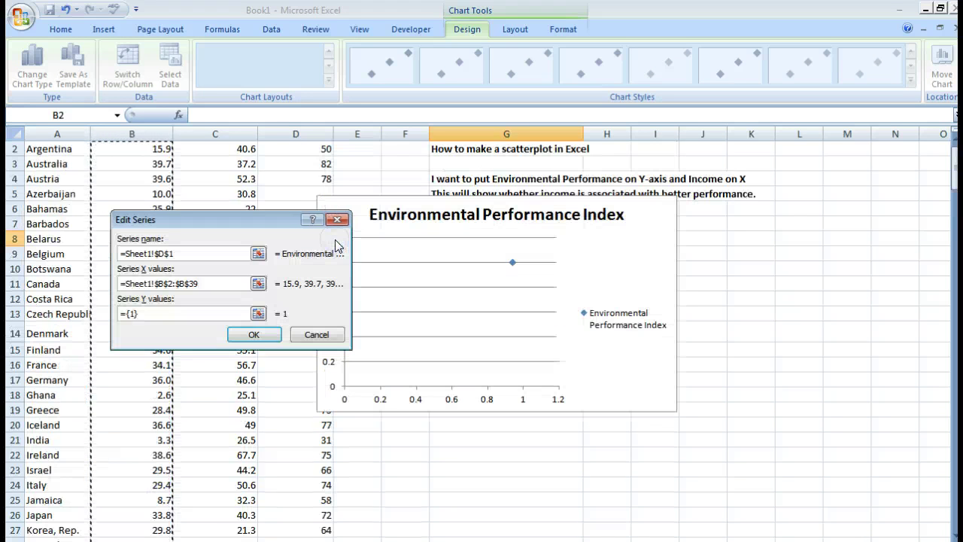
{"action": "left_click", "coordinate": [258, 313]}
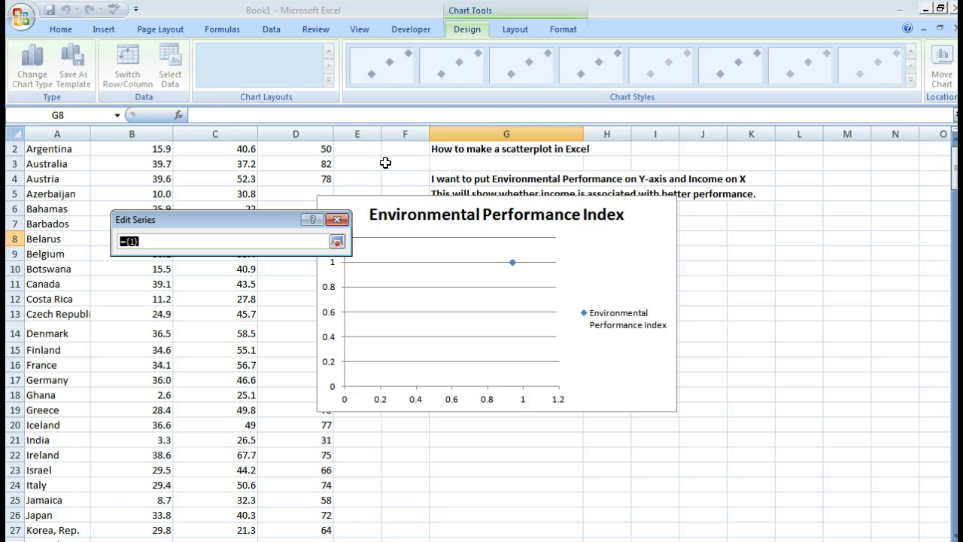
{"action": "left_click_drag", "start_coordinate": [336, 148], "coordinate": [335, 535]}
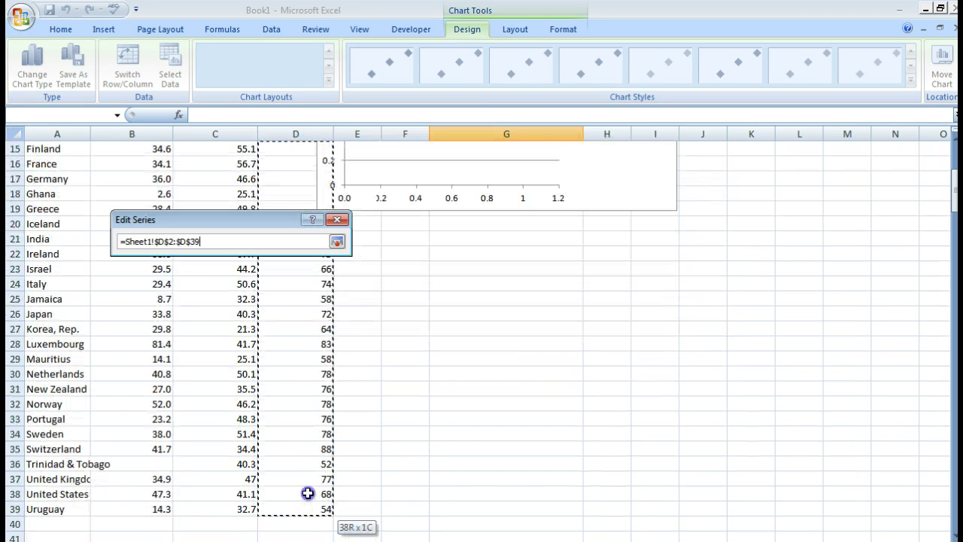
{"action": "mouse_move", "coordinate": [334, 536]}
{"action": "left_mouse_down"}
{"action": "mouse_move", "coordinate": [309, 499]}
{"action": "mouse_move", "coordinate": [311, 509]}
{"action": "left_mouse_up"}
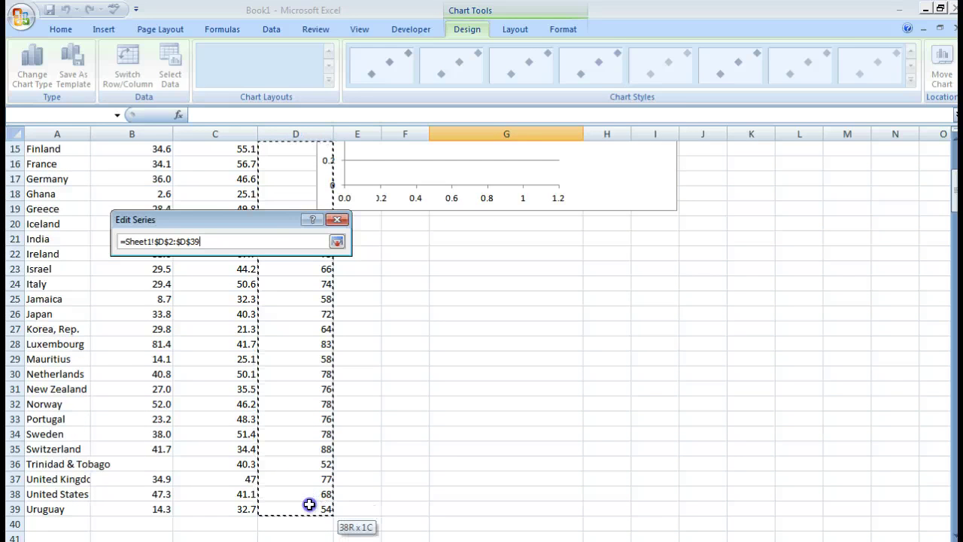
{"action": "left_click", "coordinate": [338, 242]}
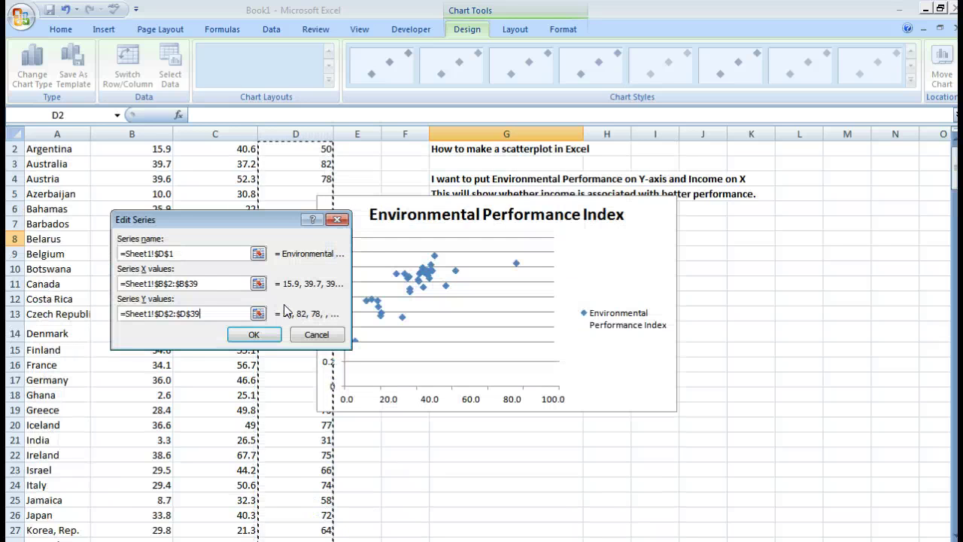
{"action": "left_click", "coordinate": [256, 336]}
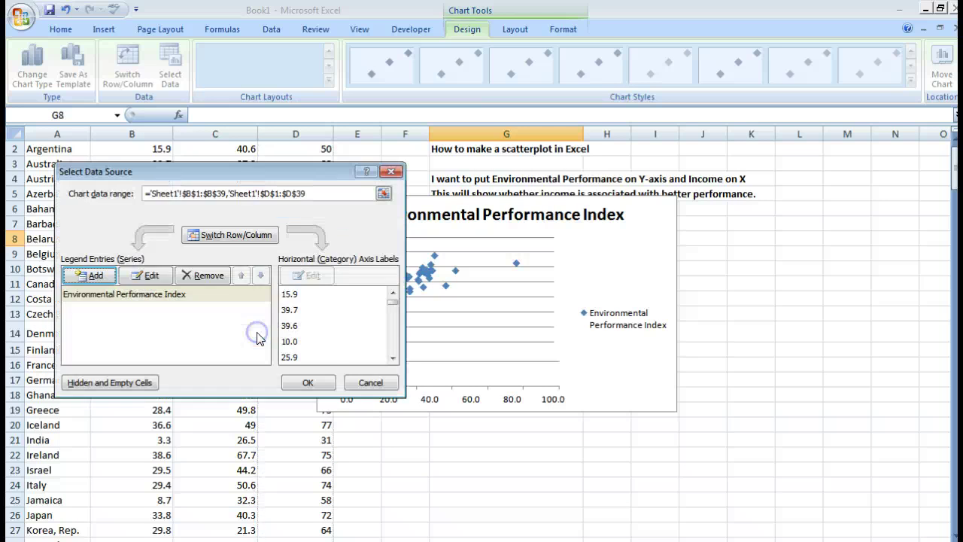
{"action": "left_click", "coordinate": [305, 384]}
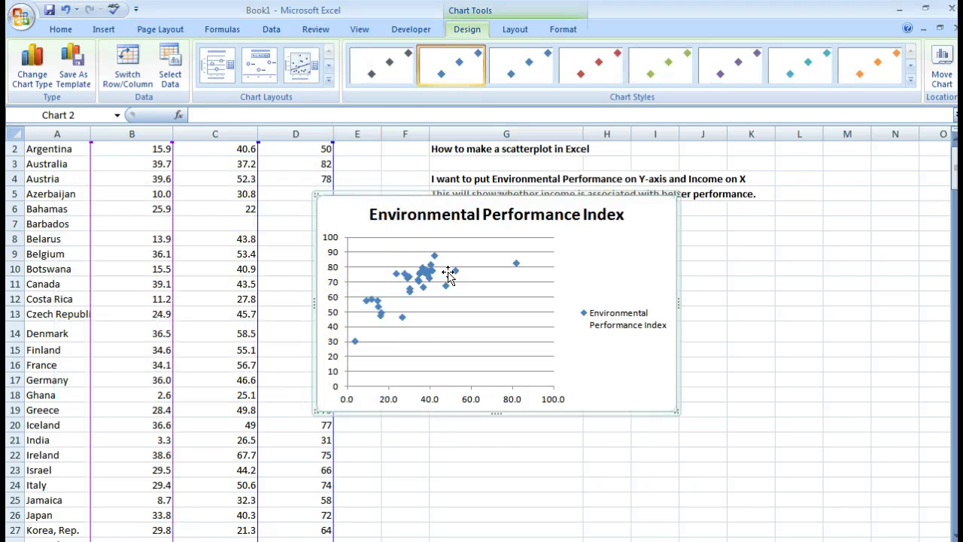
Title the chart 'Income and Environmental Performance' and delete its legend
{"action": "left_click", "coordinate": [502, 207]}
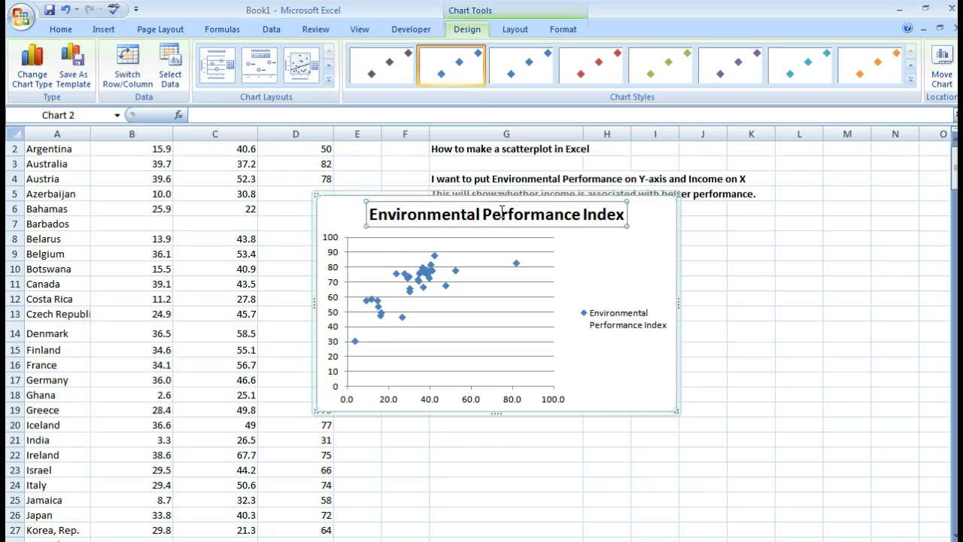
{"action": "type", "text": "Income and Environmental Performa"}
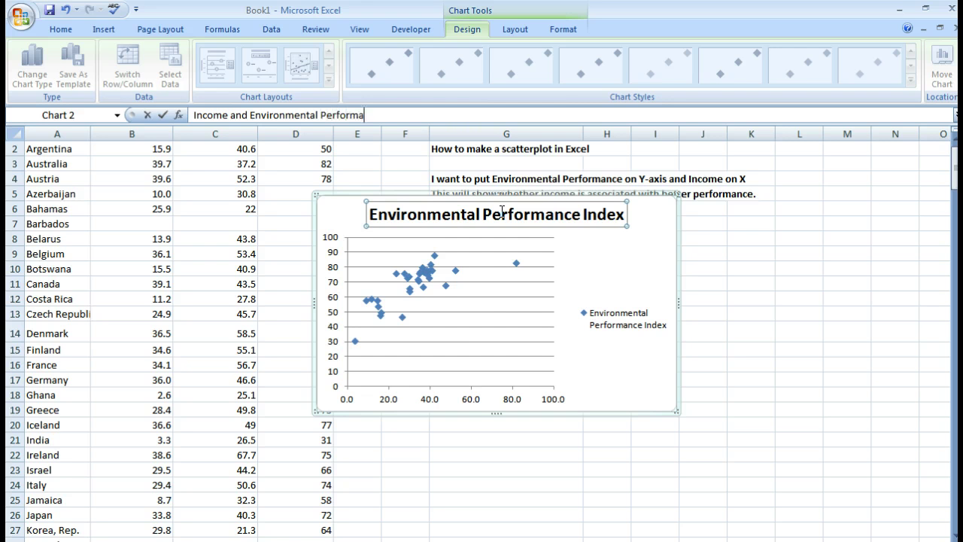
{"action": "type", "text": "nce"}
{"action": "key", "text": "Return"}
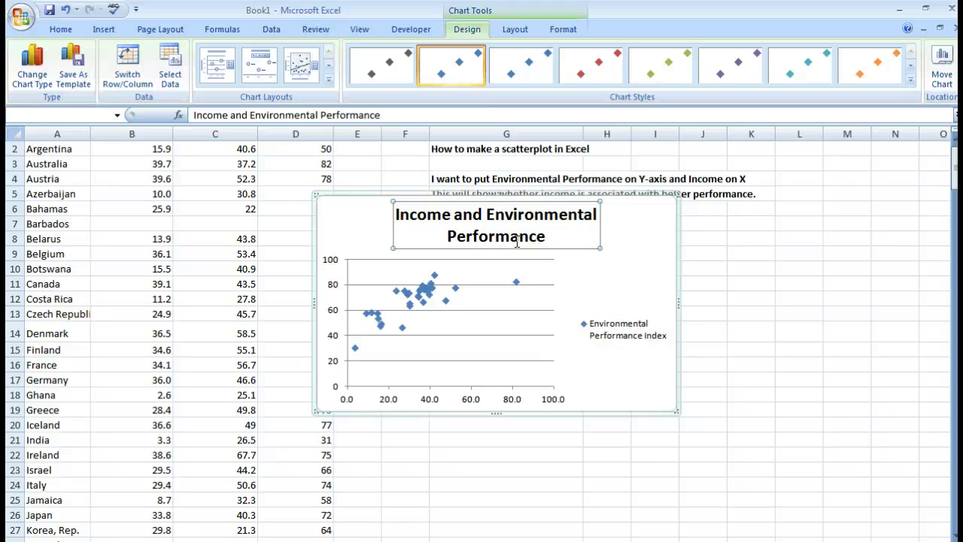
{"action": "left_click", "coordinate": [592, 331]}
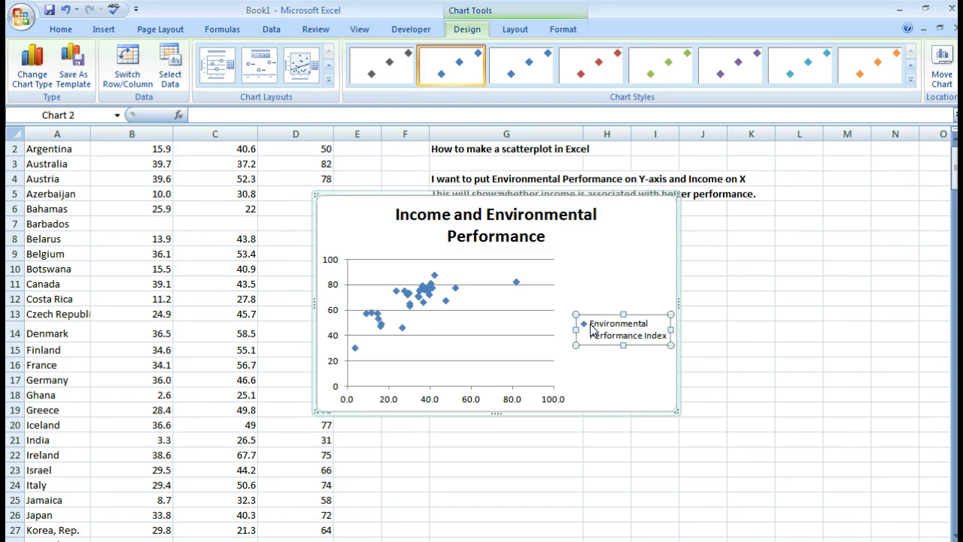
{"action": "key", "text": "Delete"}
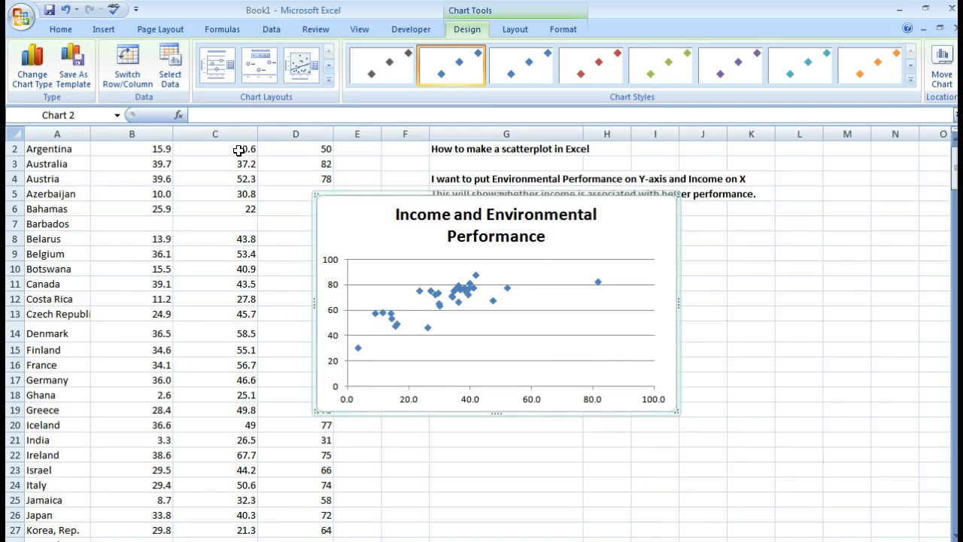
Apply Chart Layout 1 and title the axes 'GDP per capita (1000s)' and 'Performance Index'
{"action": "left_click", "coordinate": [212, 82]}
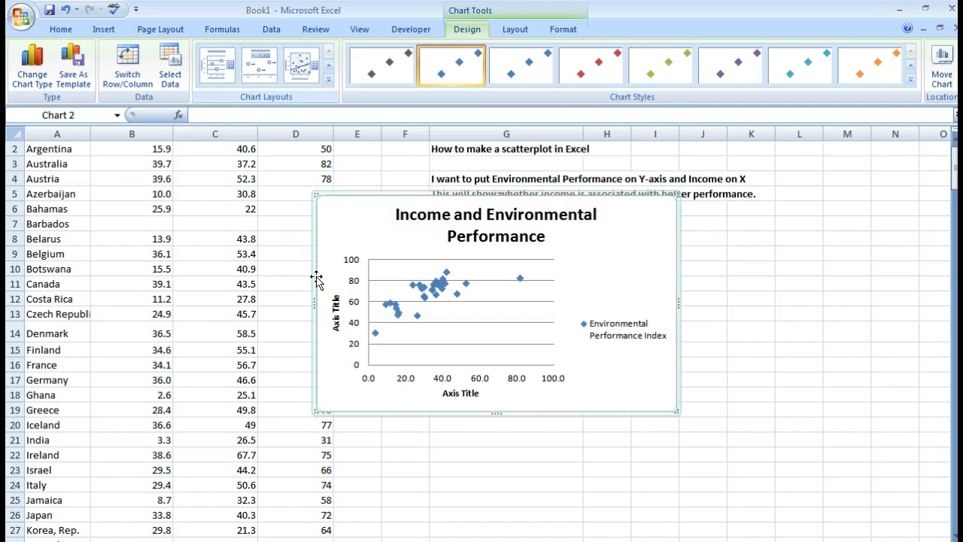
{"action": "left_click", "coordinate": [451, 392]}
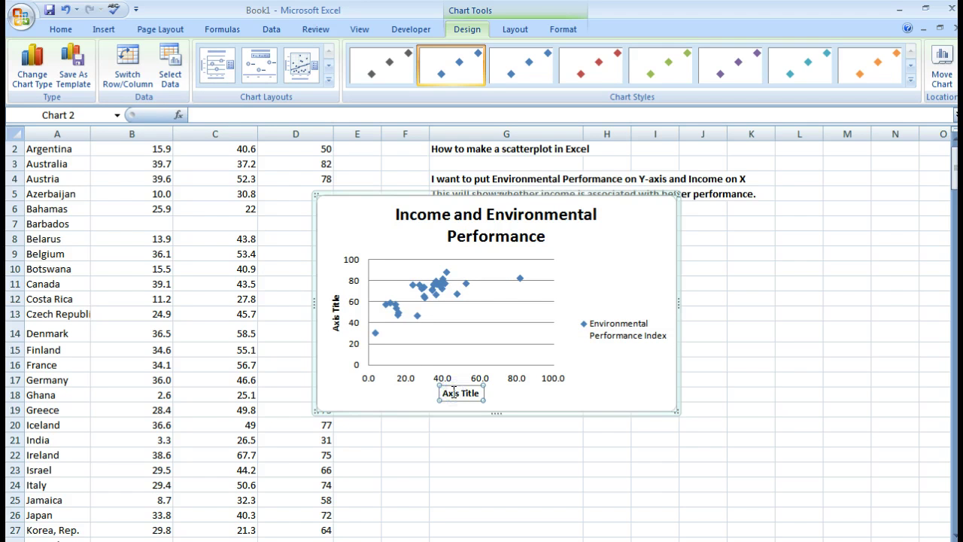
{"action": "type", "text": "GDP per capita (1000s"}
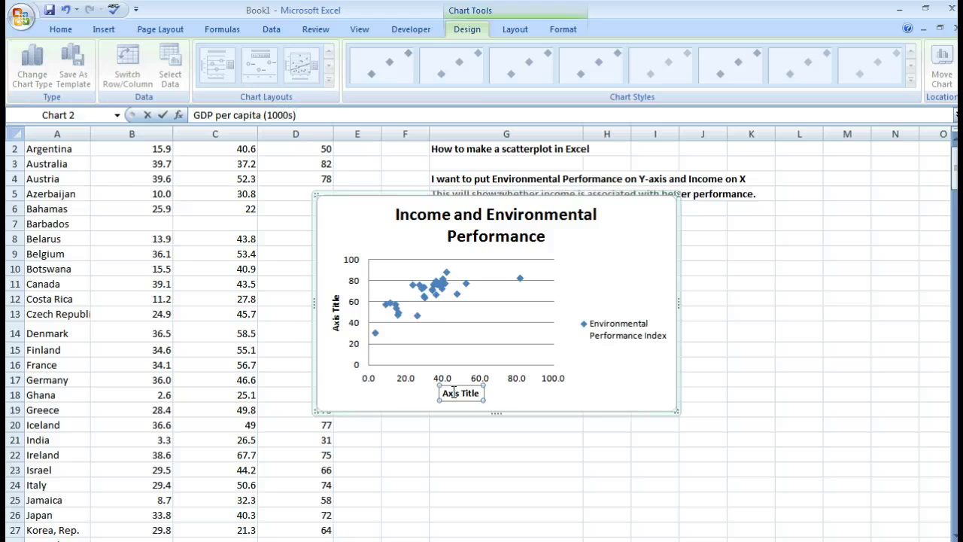
{"action": "type", "text": "s)"}
{"action": "key", "text": "Return"}
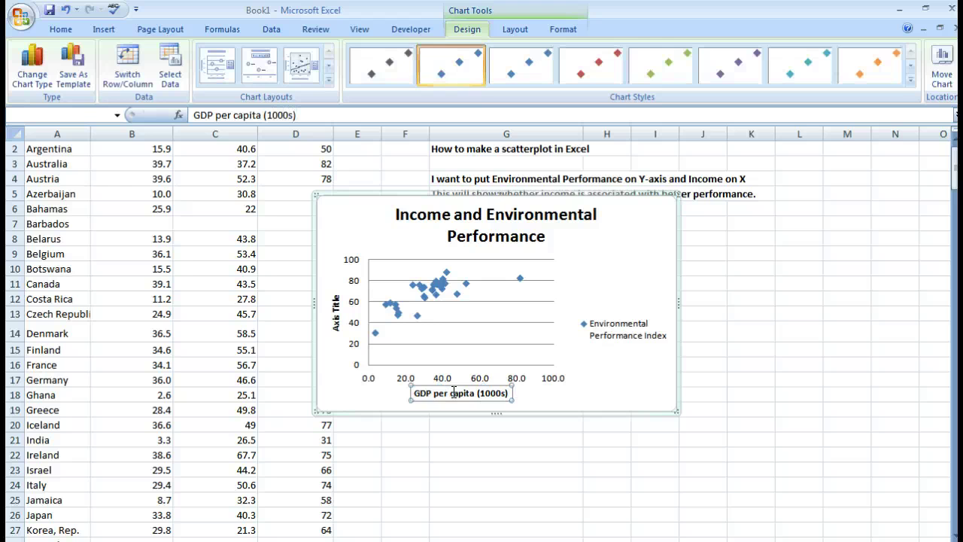
{"action": "left_click", "coordinate": [337, 314]}
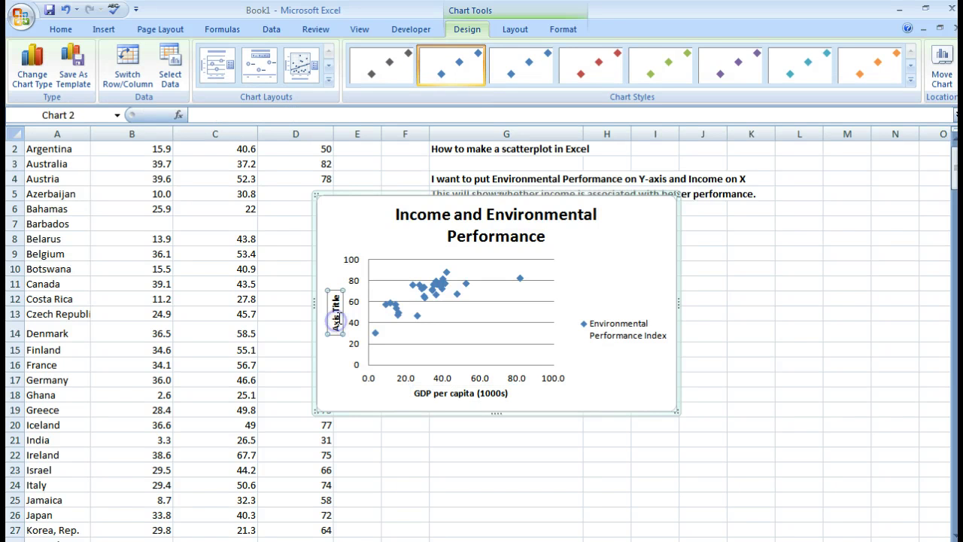
{"action": "type", "text": "Performance Index"}
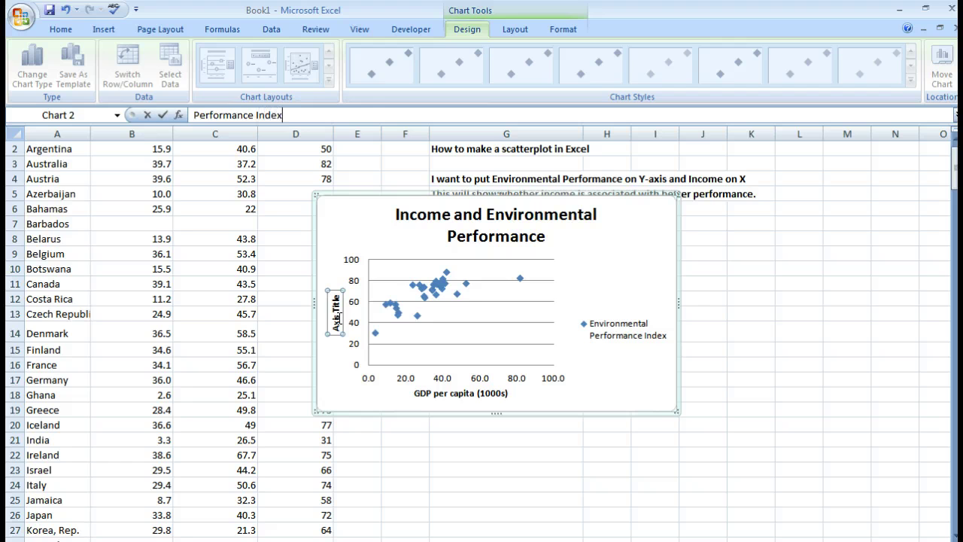
{"action": "left_click", "coordinate": [637, 376]}
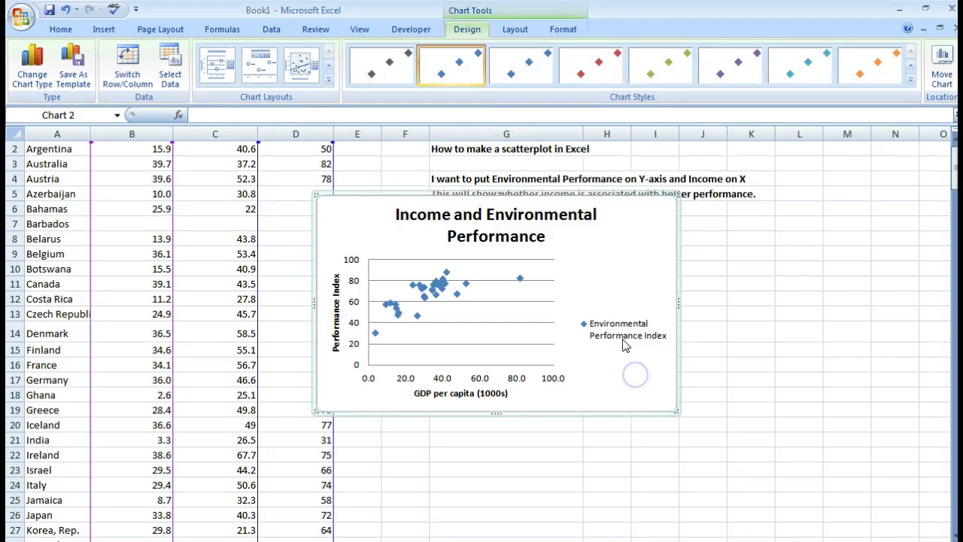
Delete the reappeared legend, then bring up the data series' context menu
{"action": "left_click", "coordinate": [623, 341]}
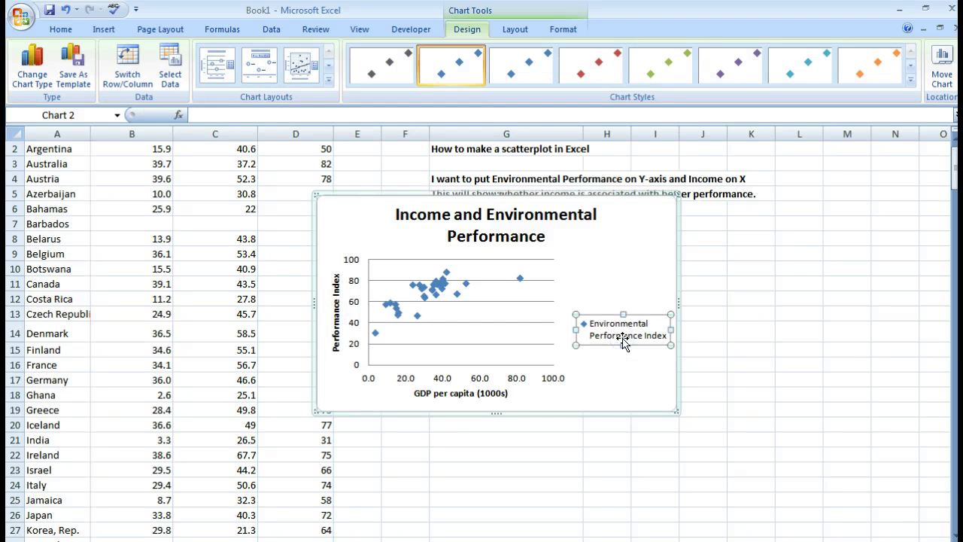
{"action": "key", "text": "Delete"}
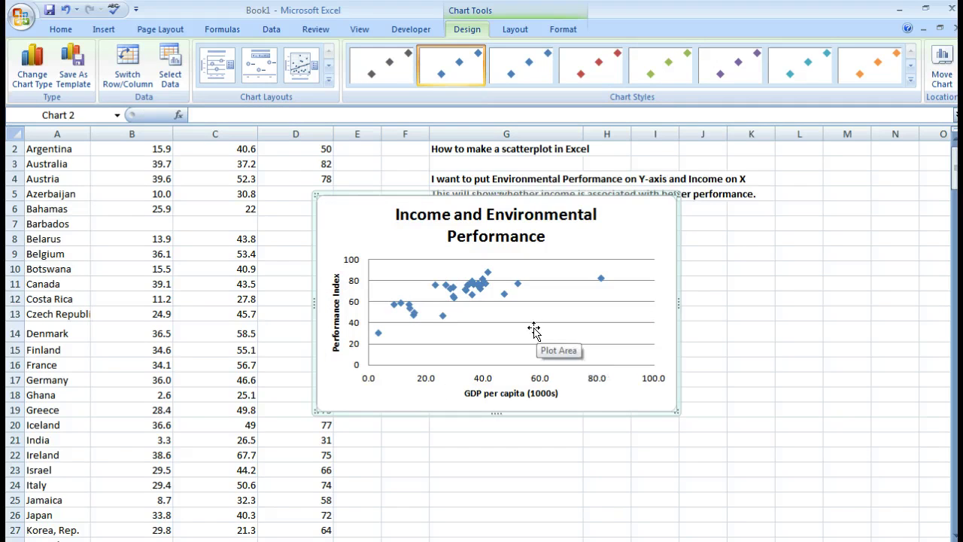
{"action": "left_click", "coordinate": [479, 289]}
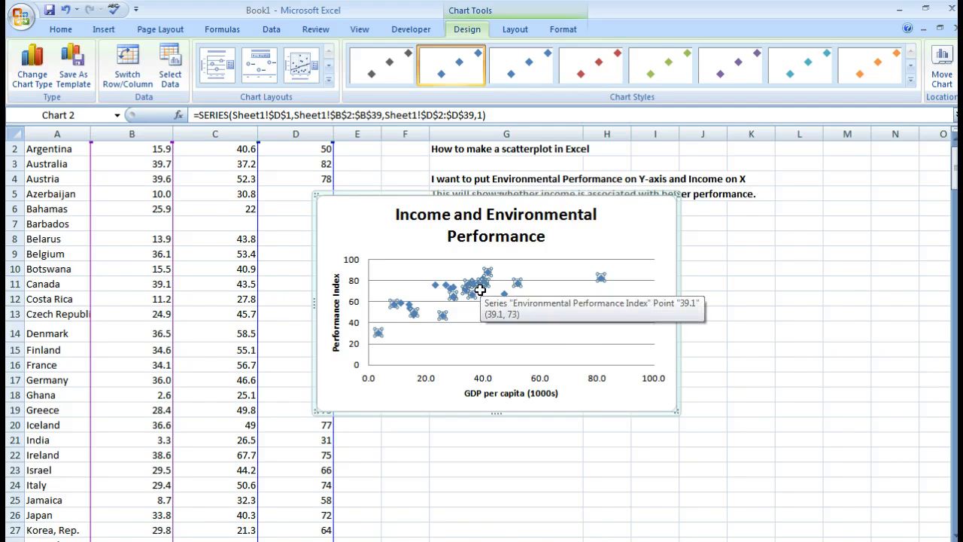
{"action": "right_click", "coordinate": [480, 291]}
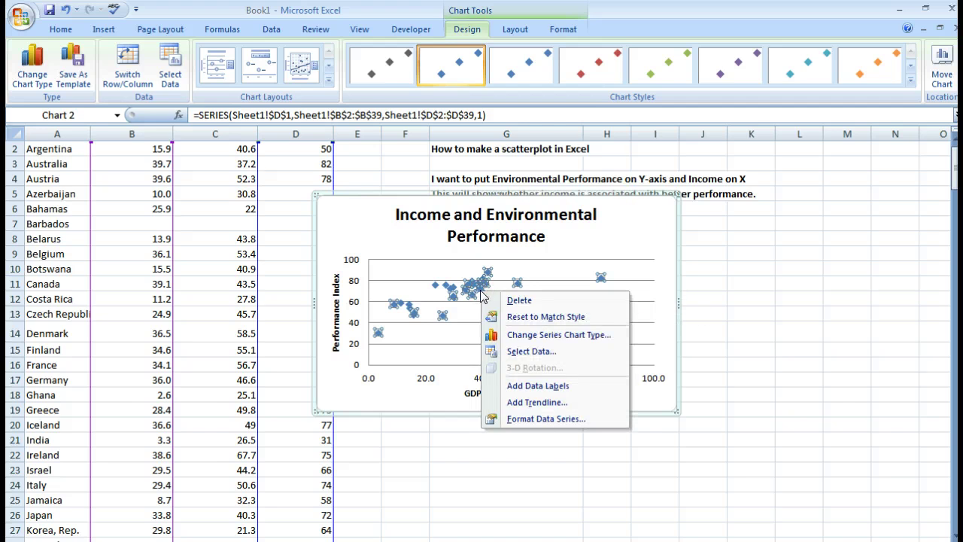
Add a linear trendline displaying y = 0.6353x + 48.936 and R² = 0.5475 on the chart
{"action": "left_click", "coordinate": [518, 403]}
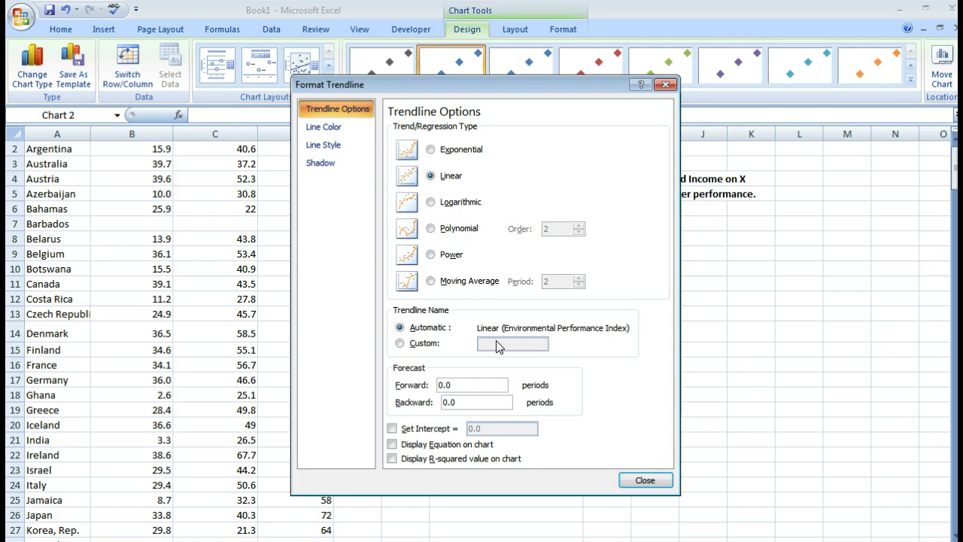
{"action": "left_click", "coordinate": [393, 445]}
{"action": "left_click", "coordinate": [391, 458]}
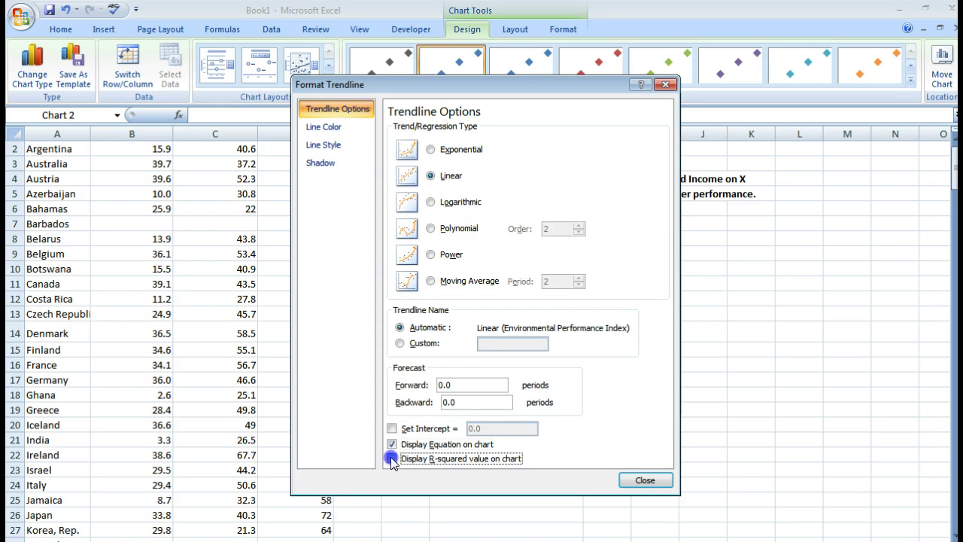
{"action": "left_click", "coordinate": [646, 479]}
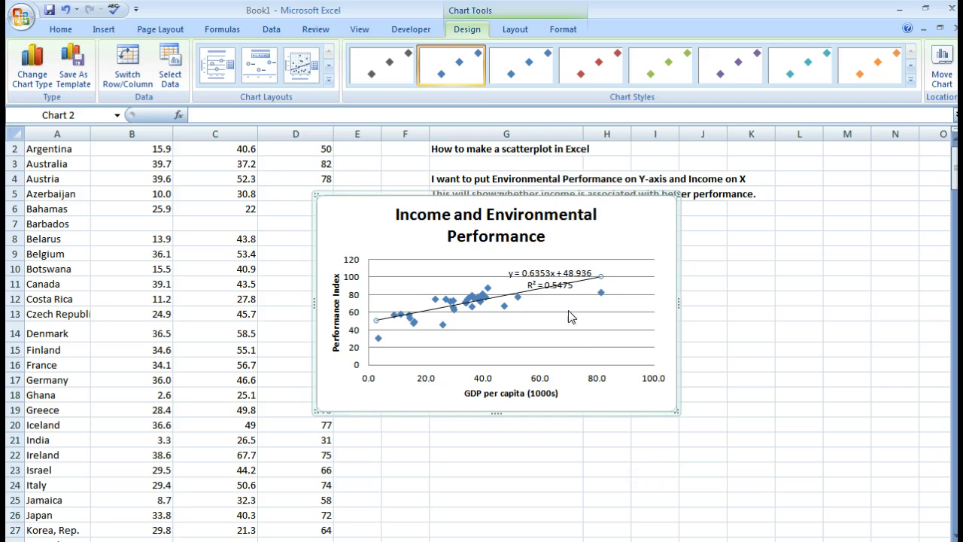
Reposition the equation and R² label lower, beneath the trendline, then deselect the chart
{"action": "left_click_drag", "start_coordinate": [555, 286], "coordinate": [570, 320]}
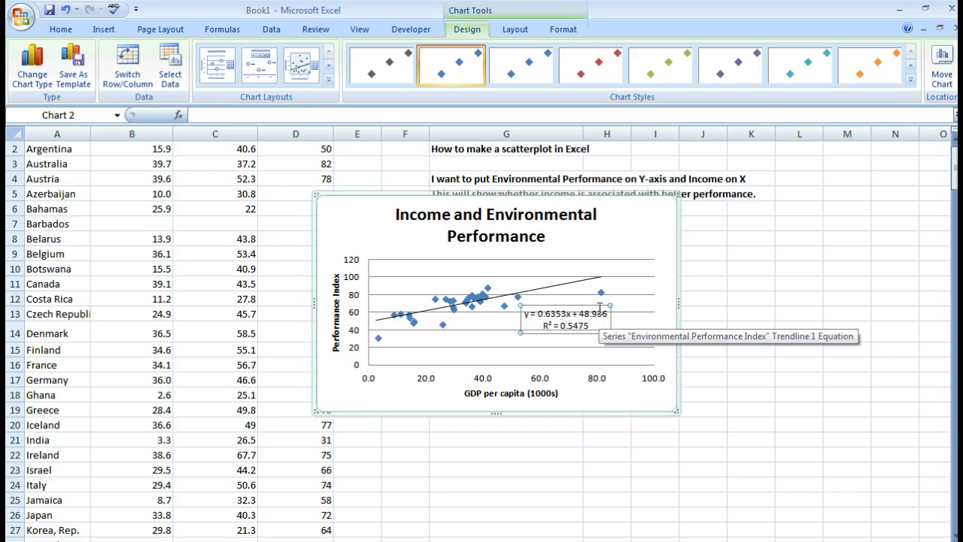
{"action": "left_click", "coordinate": [599, 308]}
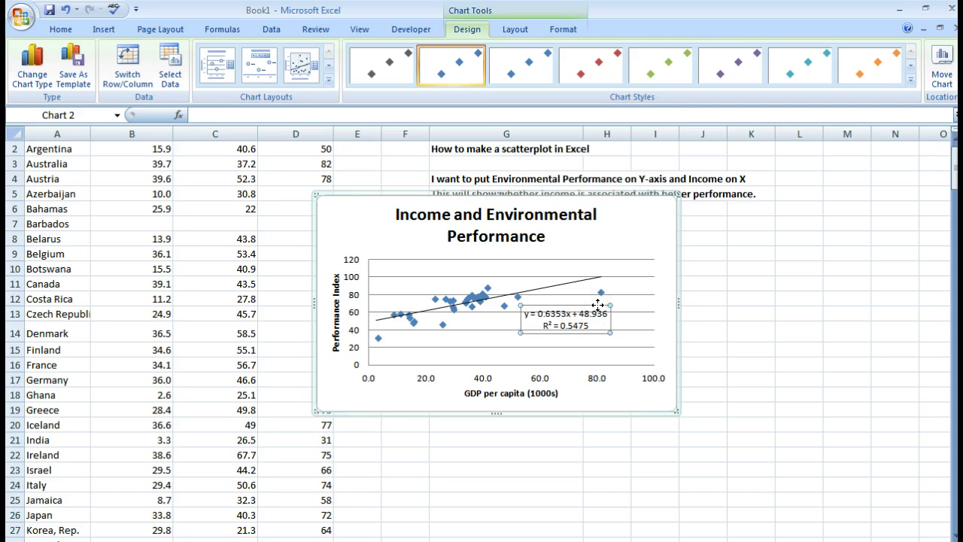
{"action": "left_click_drag", "start_coordinate": [597, 305], "coordinate": [598, 313]}
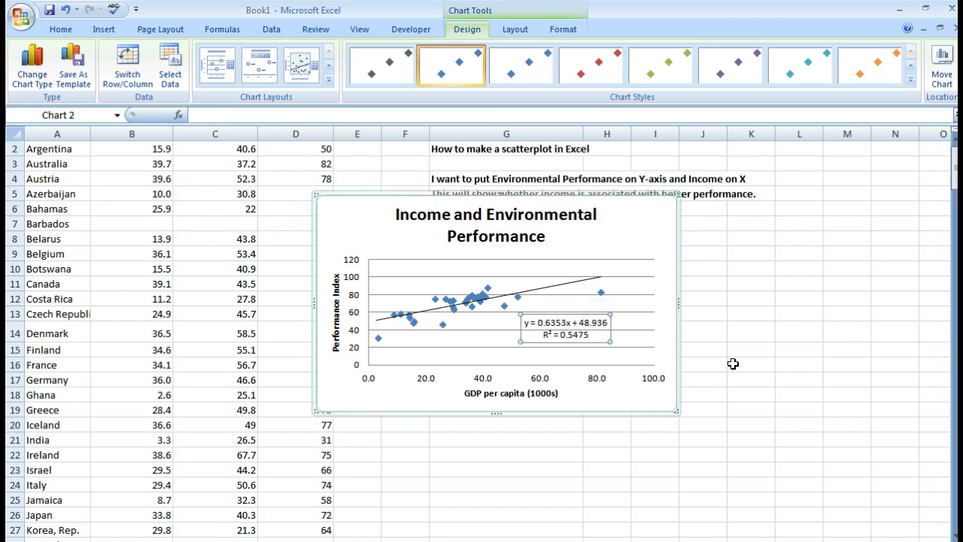
{"action": "left_click", "coordinate": [797, 324]}
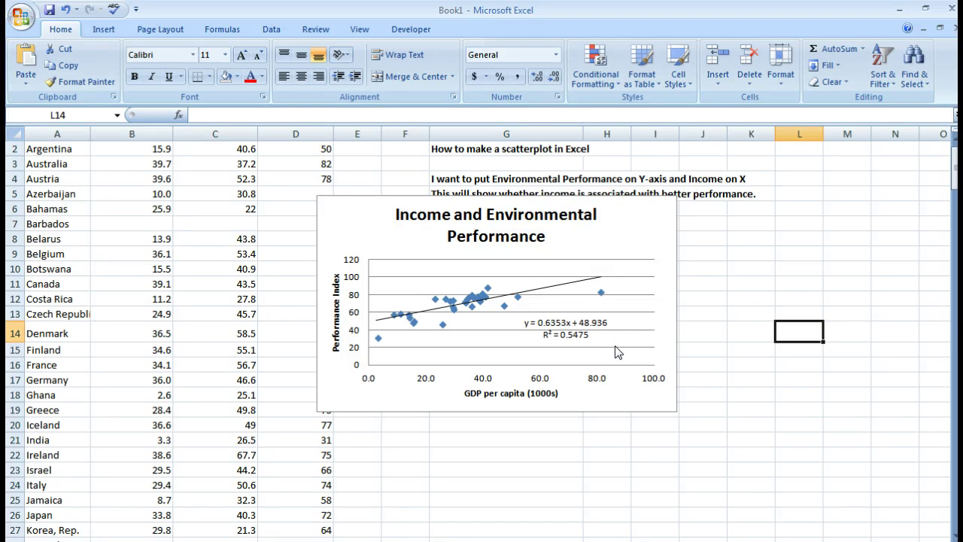
Check Luxembourg's values in B28 and D28, bold its name in A28, and select one chart point
{"action": "scroll", "coordinate": [616, 348], "scroll_direction": "down", "scroll_amount": 1}
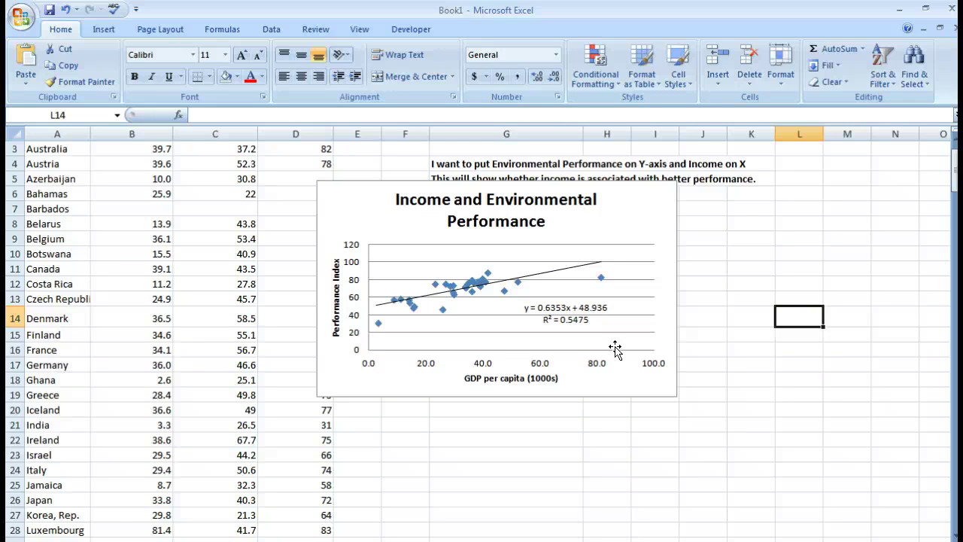
{"action": "left_click", "coordinate": [602, 280]}
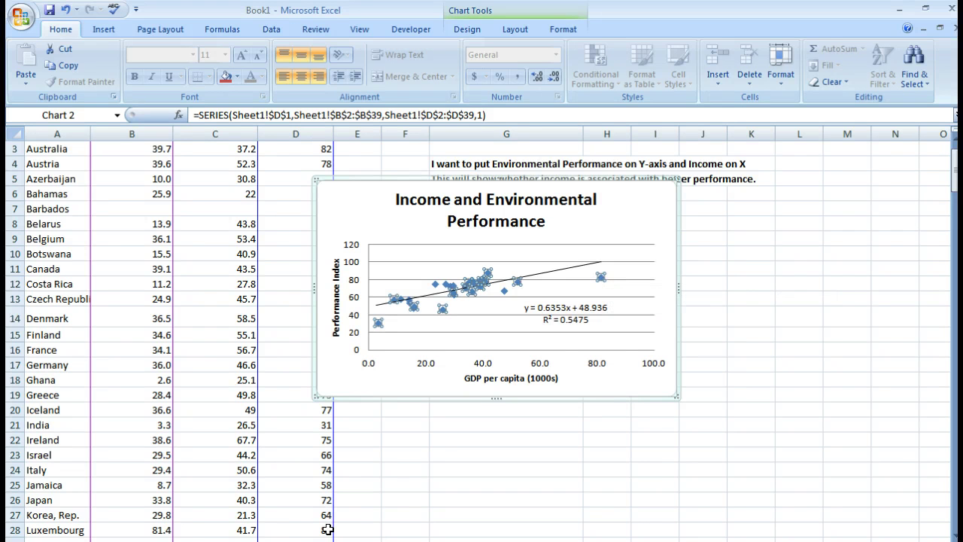
{"action": "left_click", "coordinate": [152, 533]}
{"action": "left_click", "coordinate": [292, 530]}
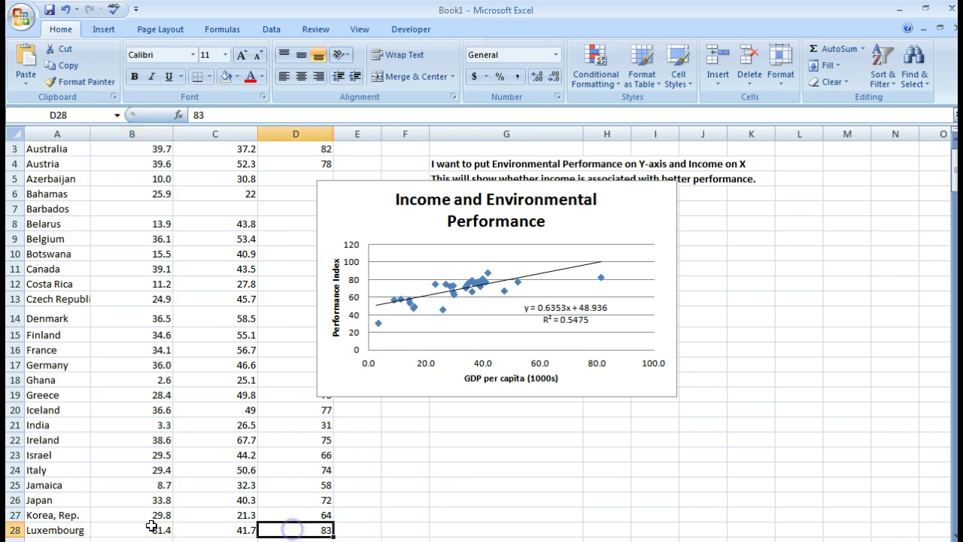
{"action": "left_click", "coordinate": [58, 527]}
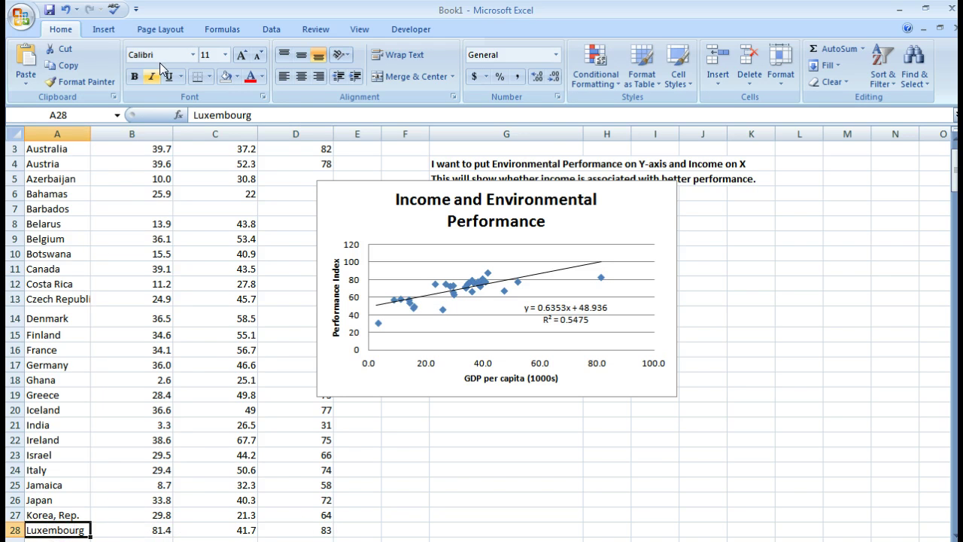
{"action": "left_click", "coordinate": [135, 80]}
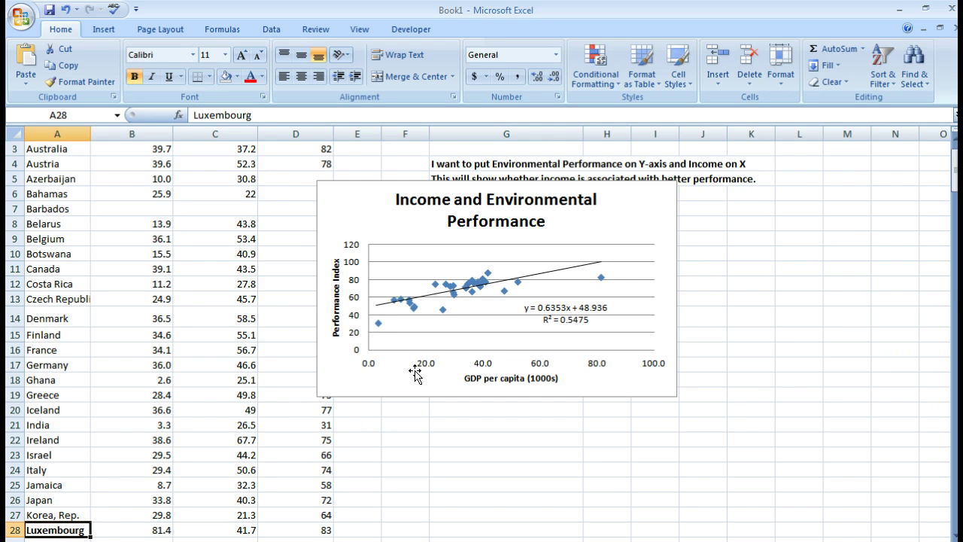
{"action": "left_click", "coordinate": [443, 309]}
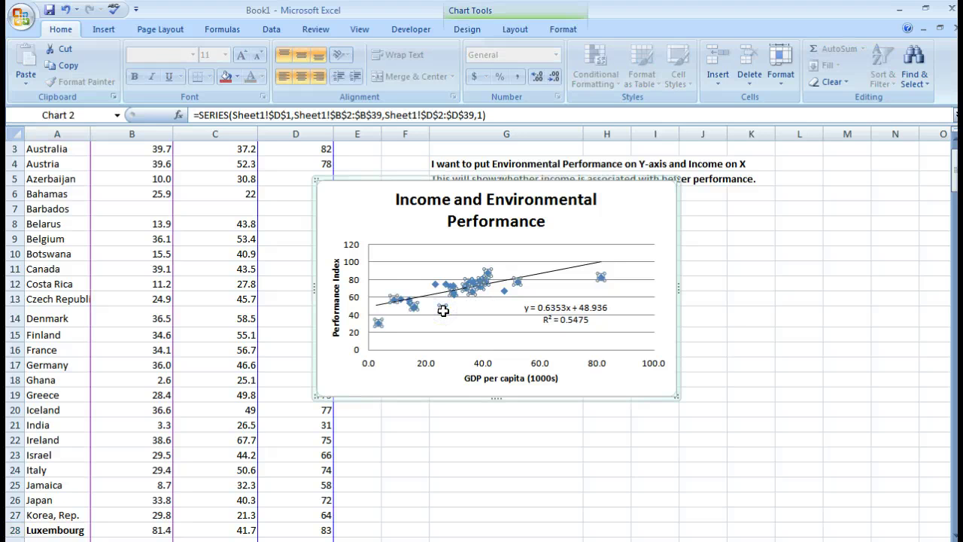
{"action": "left_click", "coordinate": [443, 310]}
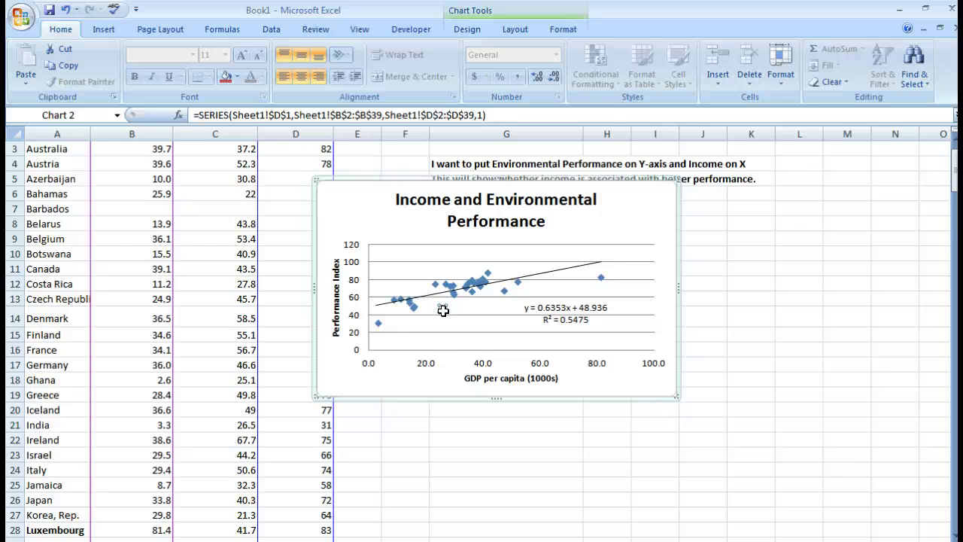
Resize the 'Income and Environmental Performance' chart title to 16 pt so it fits on one line
{"action": "left_click", "coordinate": [472, 212]}
{"action": "mouse_move", "coordinate": [558, 224]}
{"action": "left_mouse_down"}
{"action": "mouse_move", "coordinate": [456, 198]}
{"action": "mouse_move", "coordinate": [379, 193]}
{"action": "left_mouse_up"}
{"action": "left_click", "coordinate": [254, 57]}
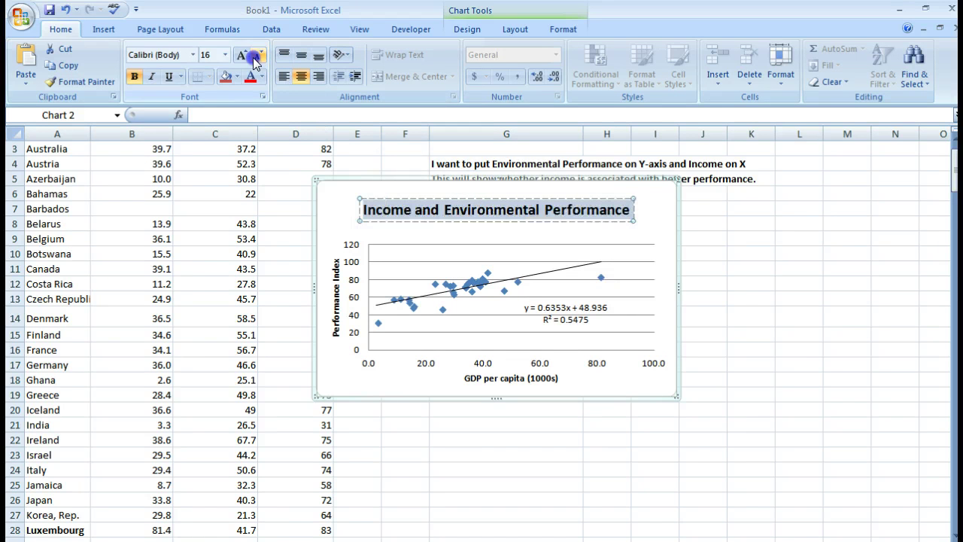
{"action": "left_click", "coordinate": [385, 385]}
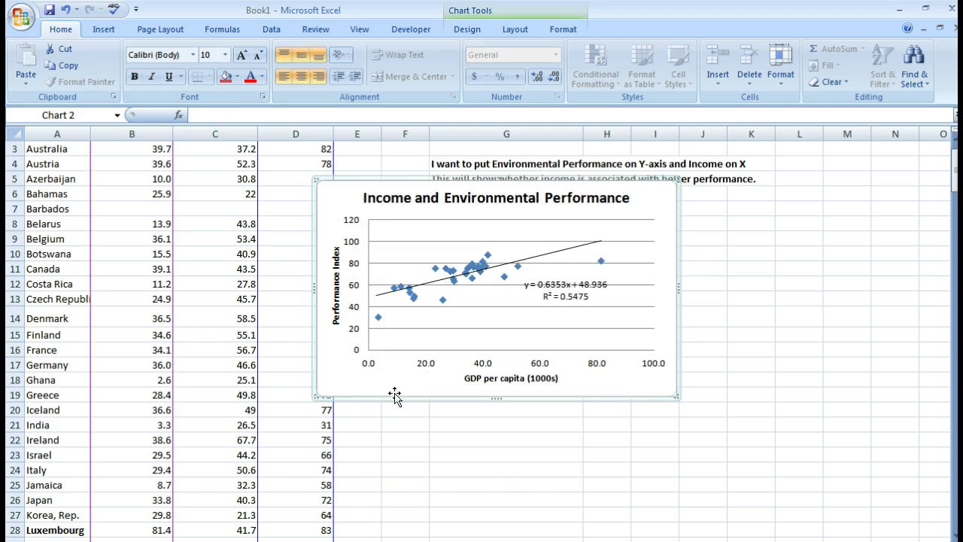
{"action": "left_click", "coordinate": [436, 454]}
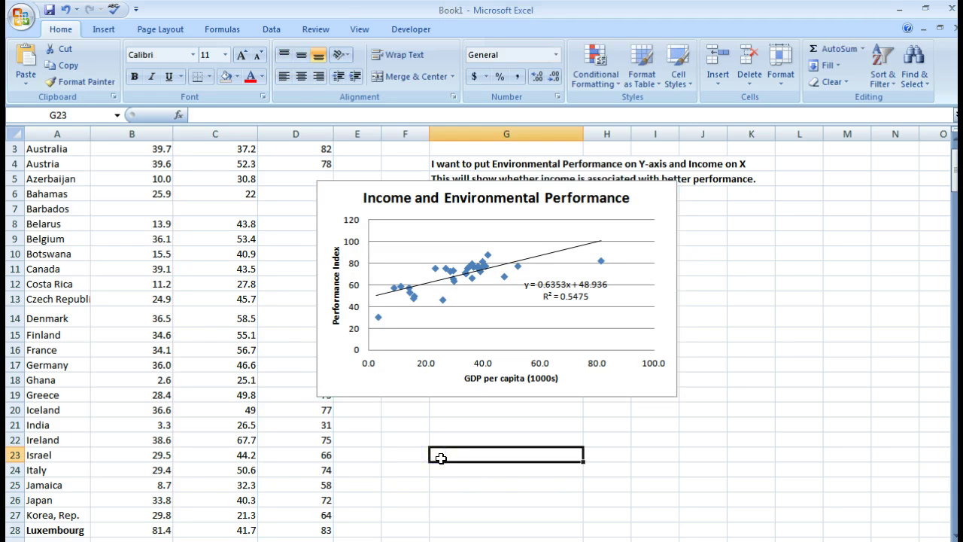
Type two notes in G23–G24 about giving figures titles and labelling axes
{"action": "type", "text": "Remem"}
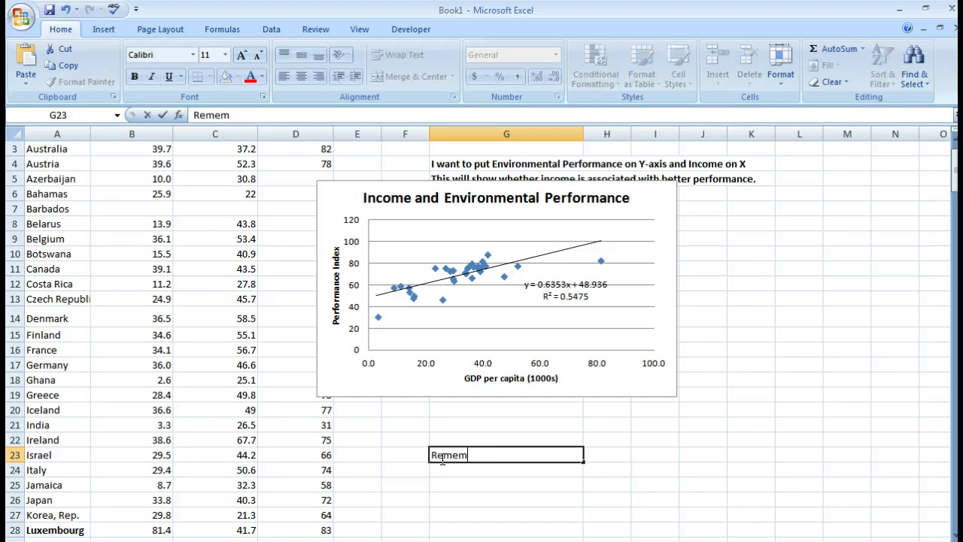
{"action": "type", "text": "ber that"}
{"action": "type", "text": " your"}
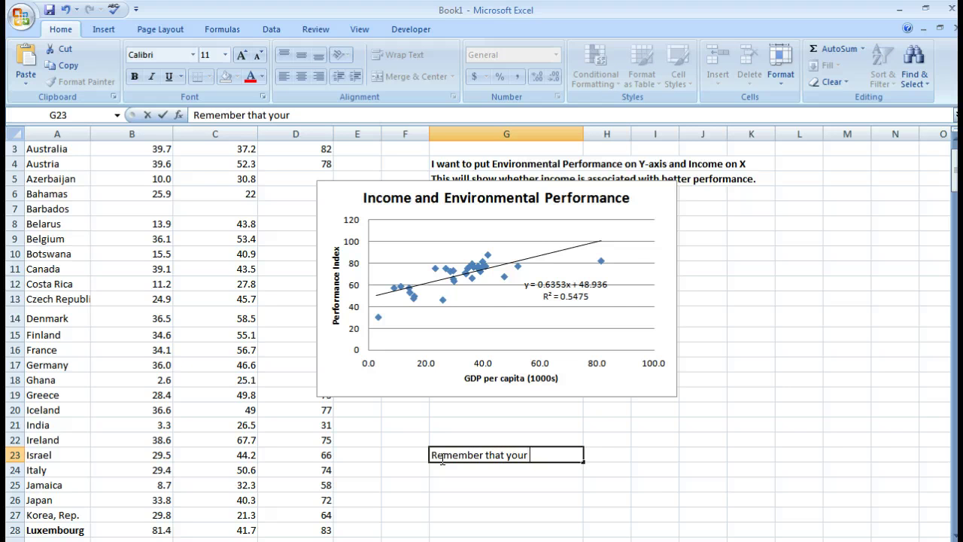
{"action": "type", "text": " Figure"}
{"action": "type", "text": "s should "}
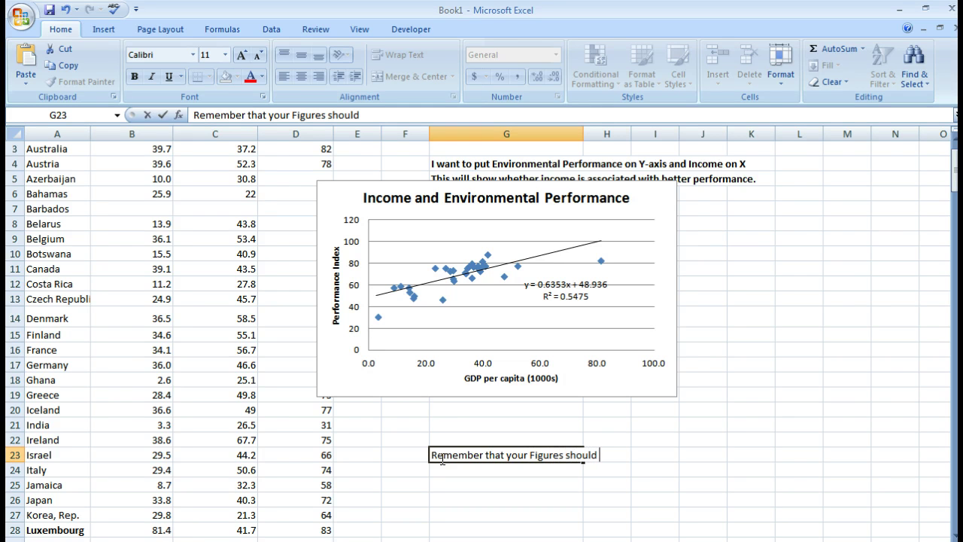
{"action": "type", "text": "have "}
{"action": "type", "text": "titles"}
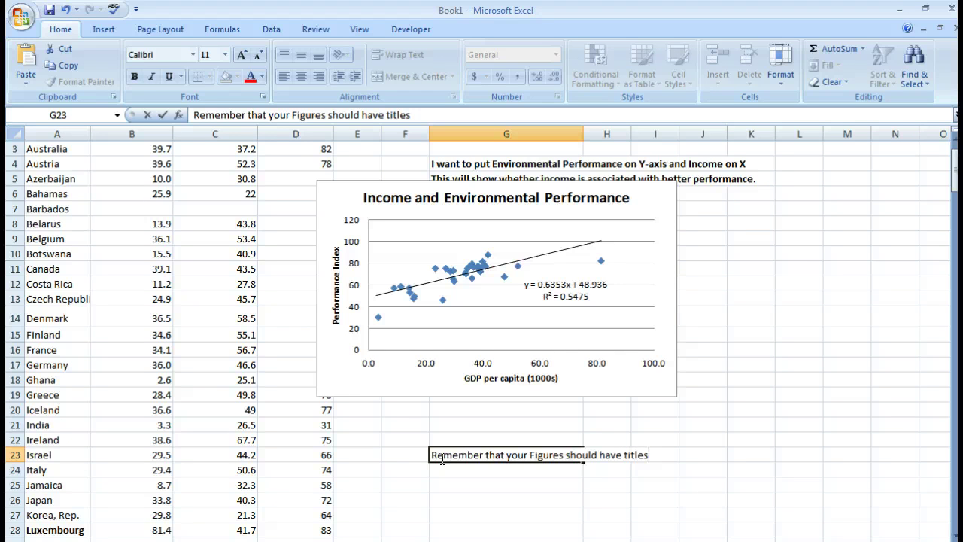
{"action": "type", "text": ", and y"}
{"action": "type", "text": "ou should "}
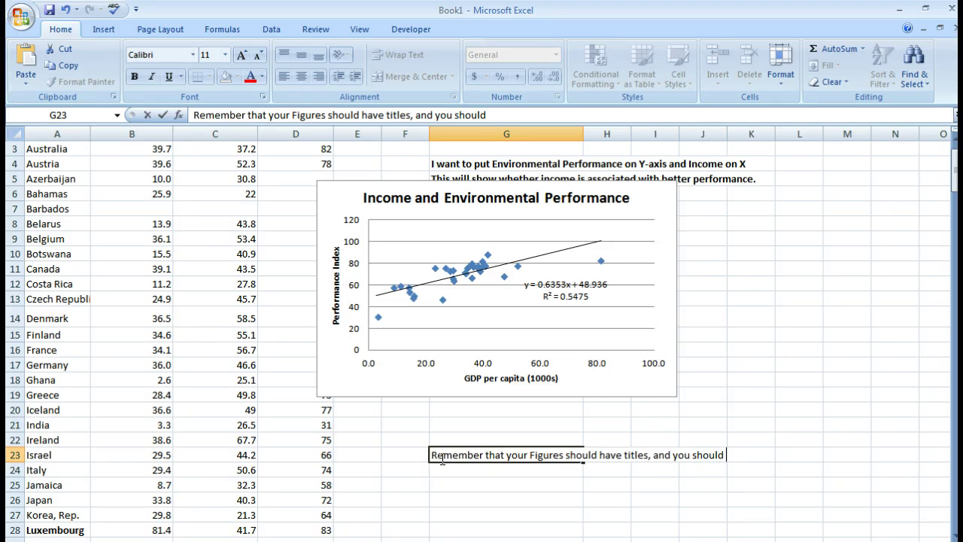
{"action": "type", "text": "label "}
{"action": "type", "text": "your"}
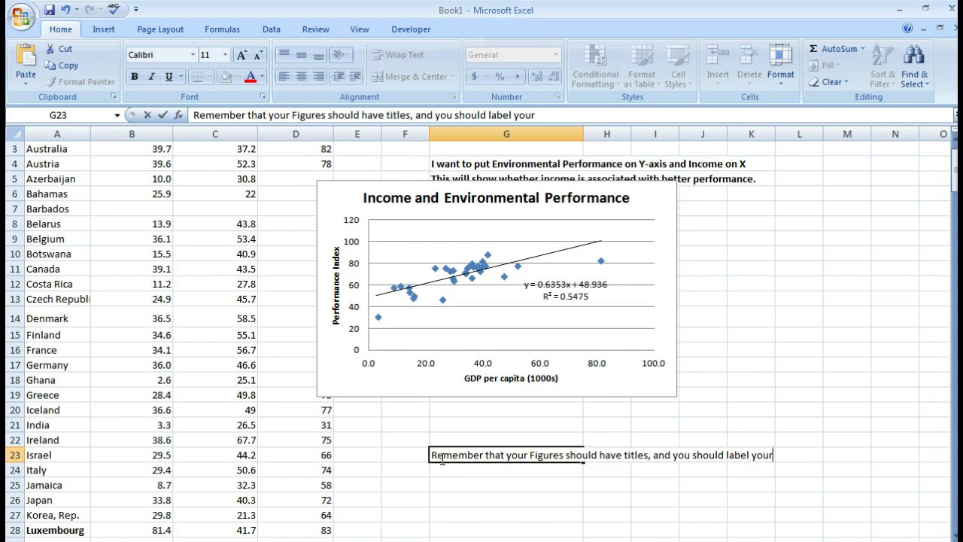
{"action": "type", "text": " axes"}
{"action": "type", "text": ","}
{"action": "key", "text": "BackSpace"}
{"action": "type", "text": "."}
{"action": "key", "text": "Return"}
{"action": "type", "text": "Oth"}
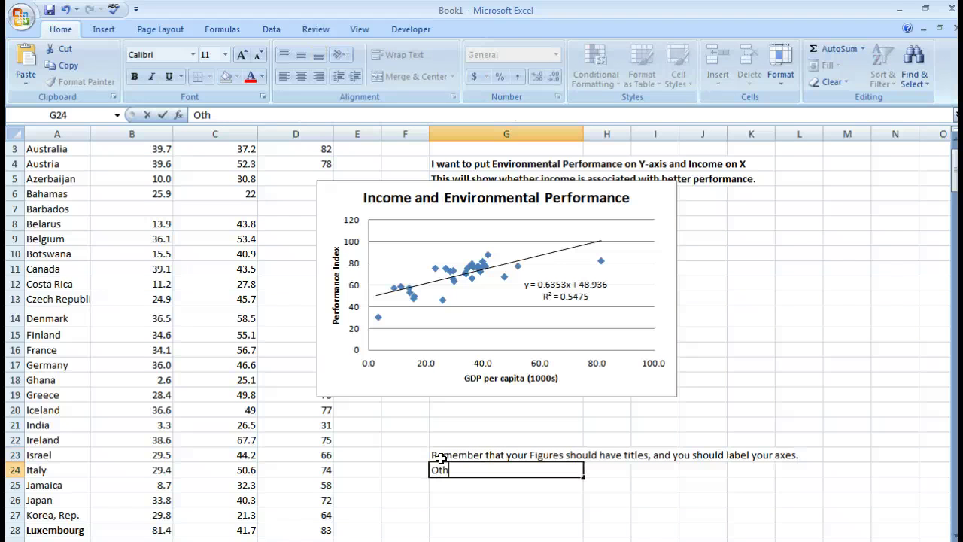
{"action": "type", "text": "erwise, "}
{"action": "type", "text": "we don'"}
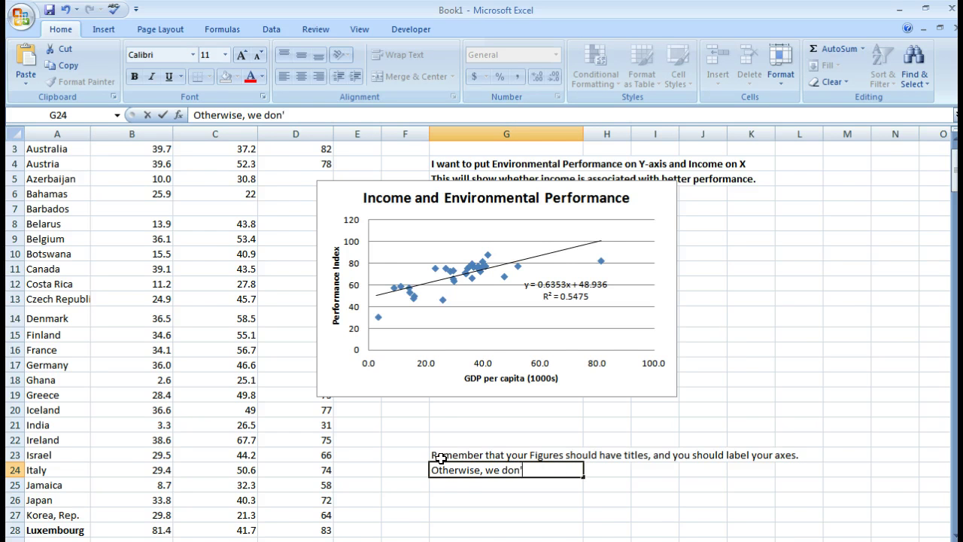
{"action": "type", "text": "t know w"}
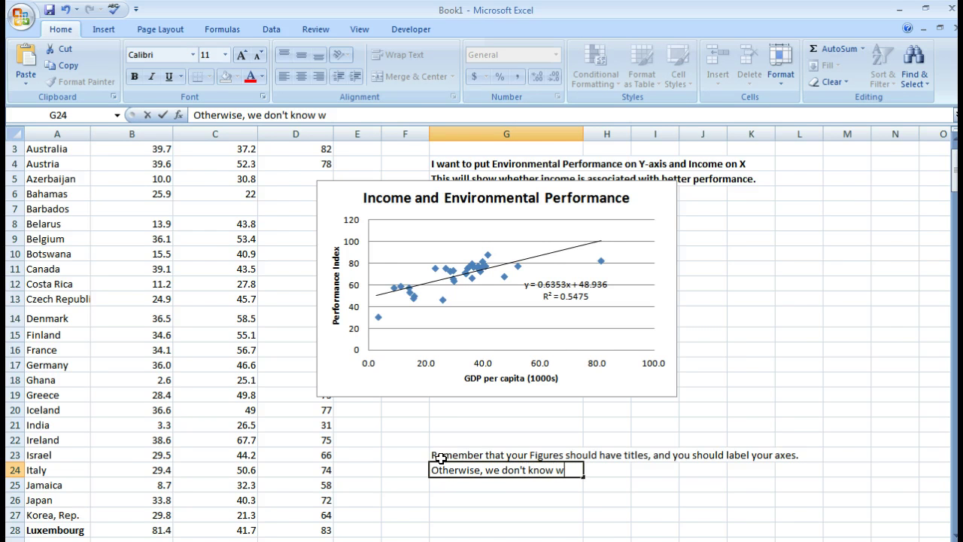
{"action": "type", "text": "hat the nu"}
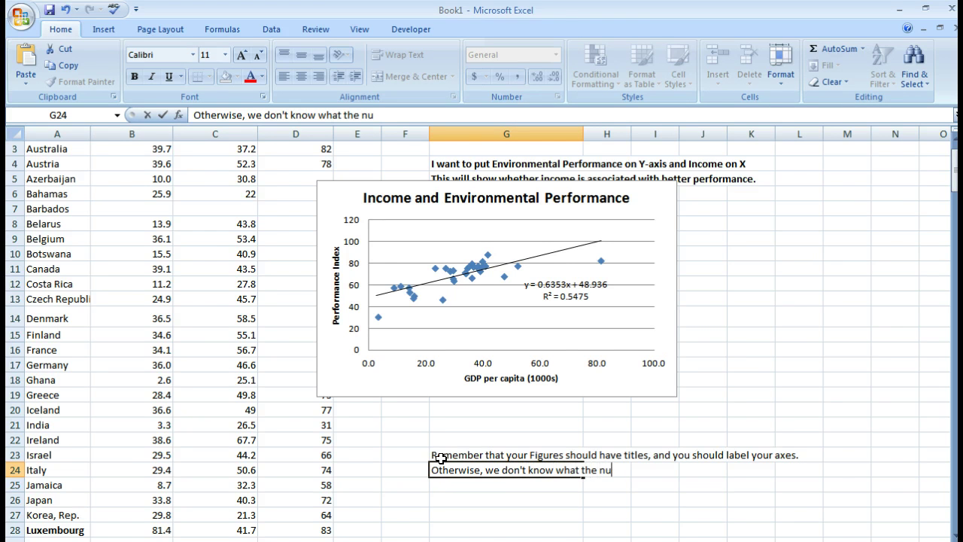
{"action": "type", "text": "mbers "}
{"action": "type", "text": "me"}
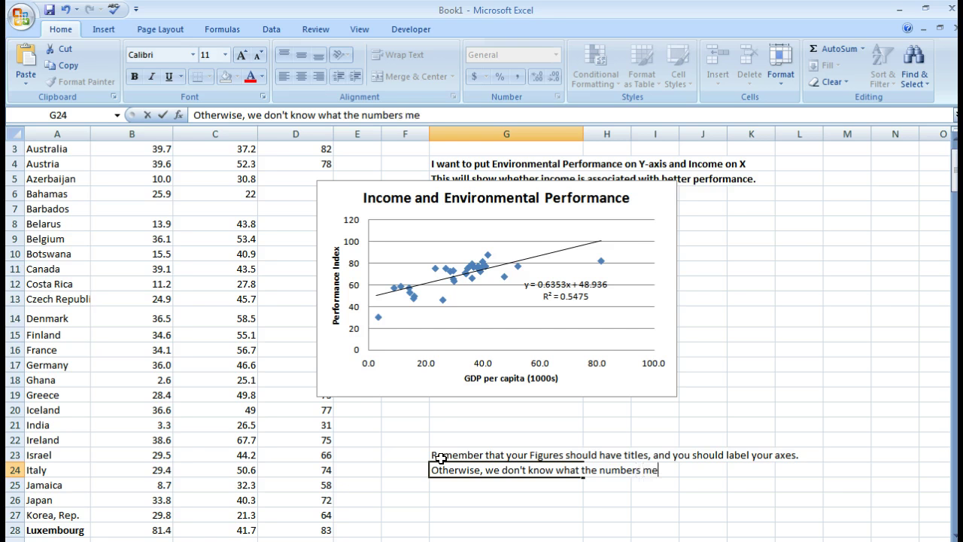
{"action": "type", "text": "an"}
{"action": "key", "text": "Return"}
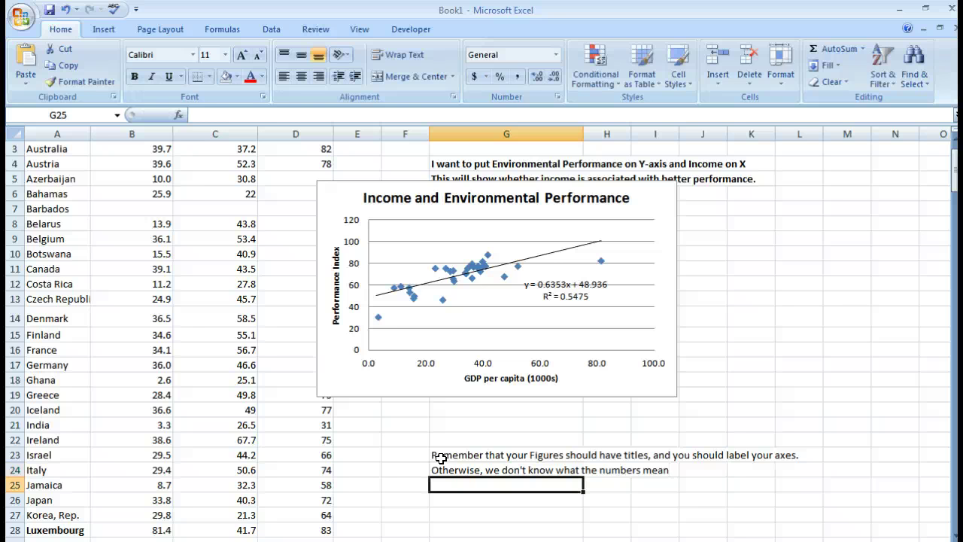
Add notes in G25–G26 about explaining what a graph shows rather than relying on it alone
{"action": "type", "text": "When you"}
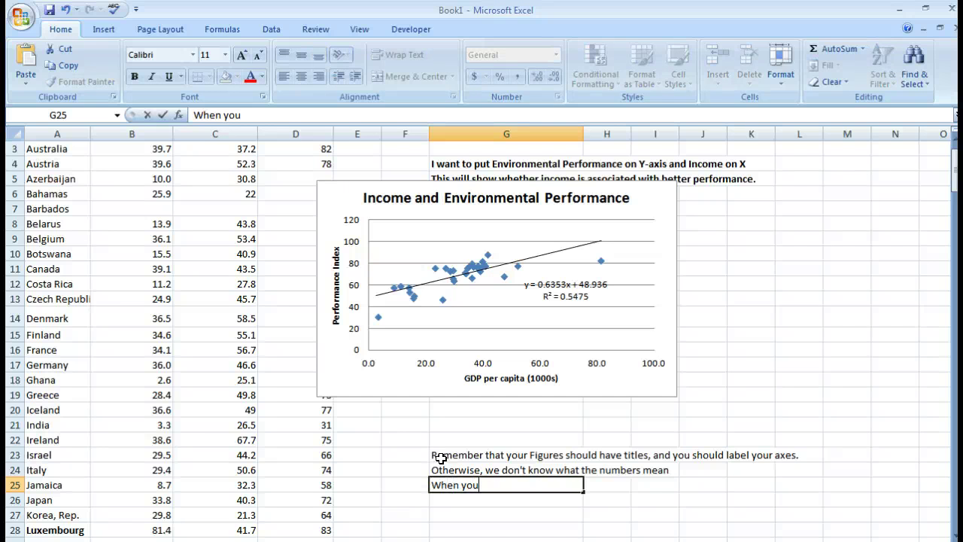
{"action": "type", "text": " write abo"}
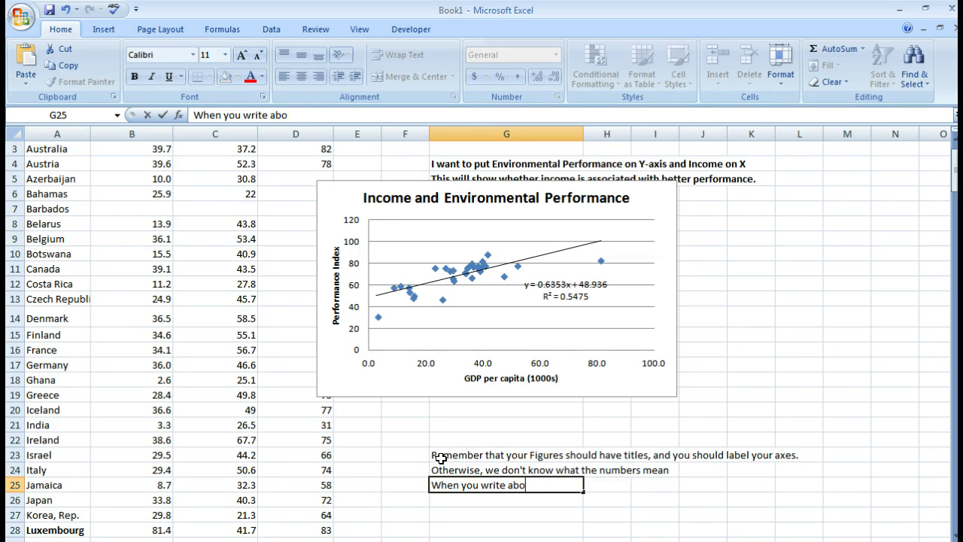
{"action": "type", "text": "ut a"}
{"action": "type", "text": " gr"}
{"action": "type", "text": "aph, "}
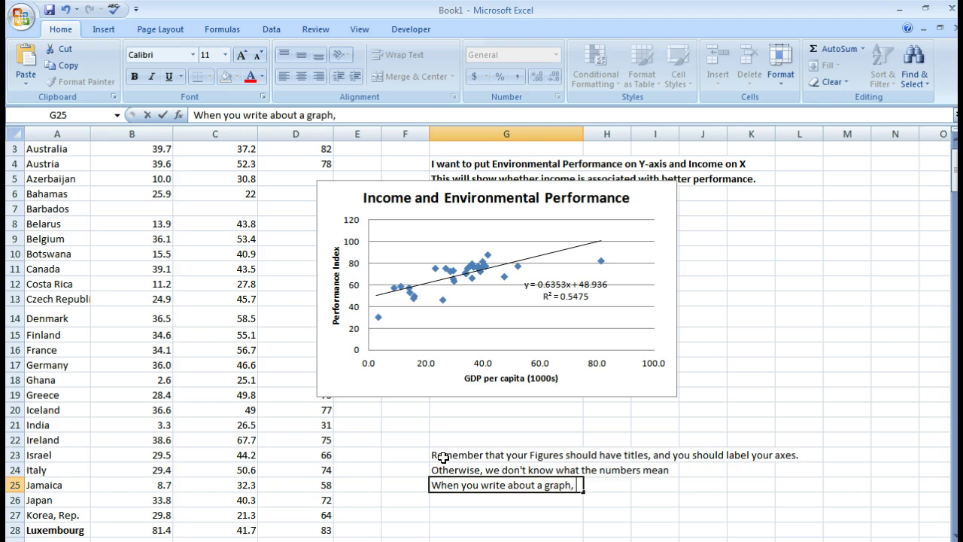
{"action": "type", "text": "make su"}
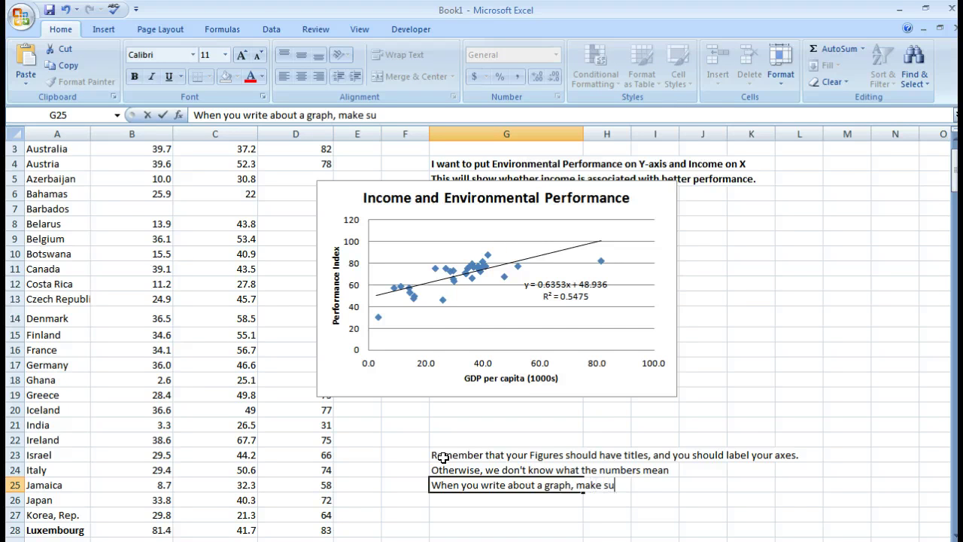
{"action": "type", "text": "re yo"}
{"action": "type", "text": "u explai"}
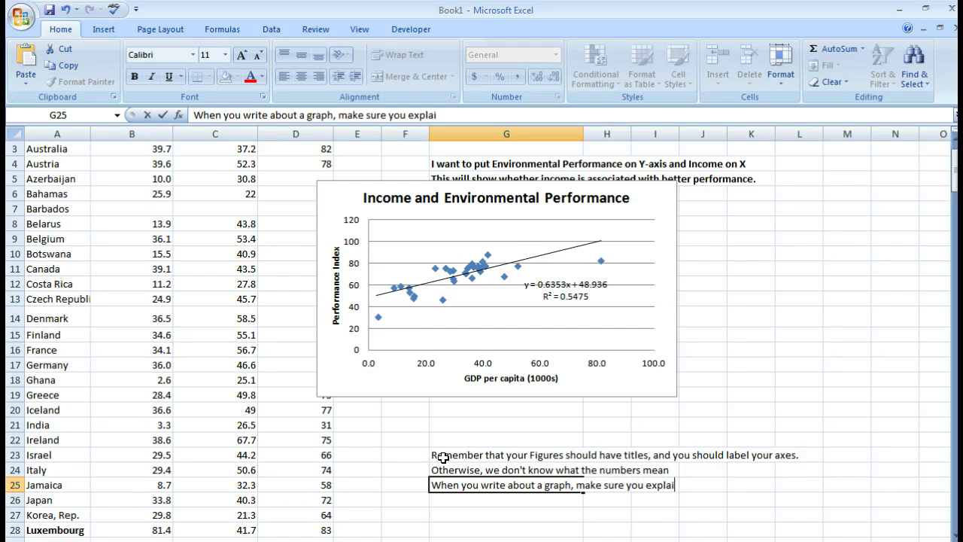
{"action": "type", "text": "n what's "}
{"action": "type", "text": "going on"}
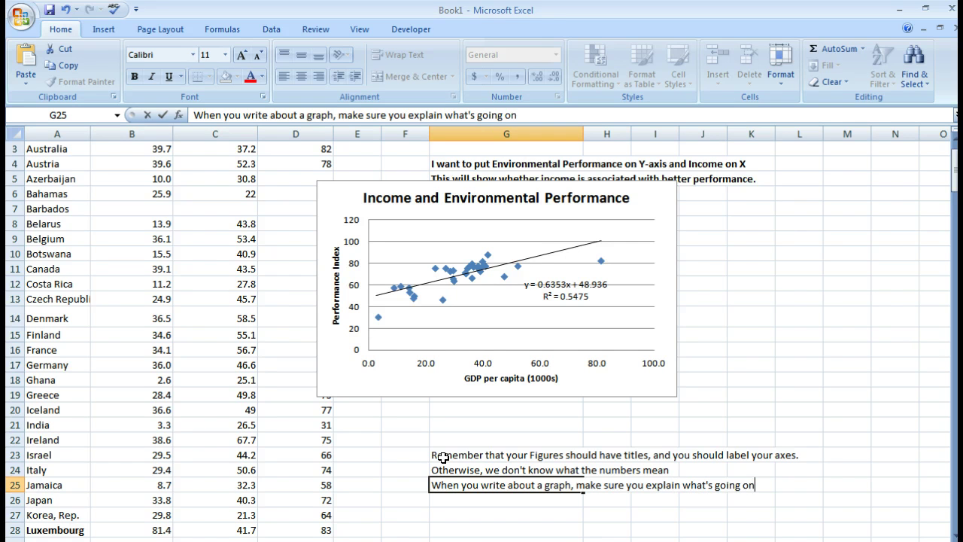
{"action": "type", "text": "."}
{"action": "key", "text": "Return"}
{"action": "type", "text": "Don"}
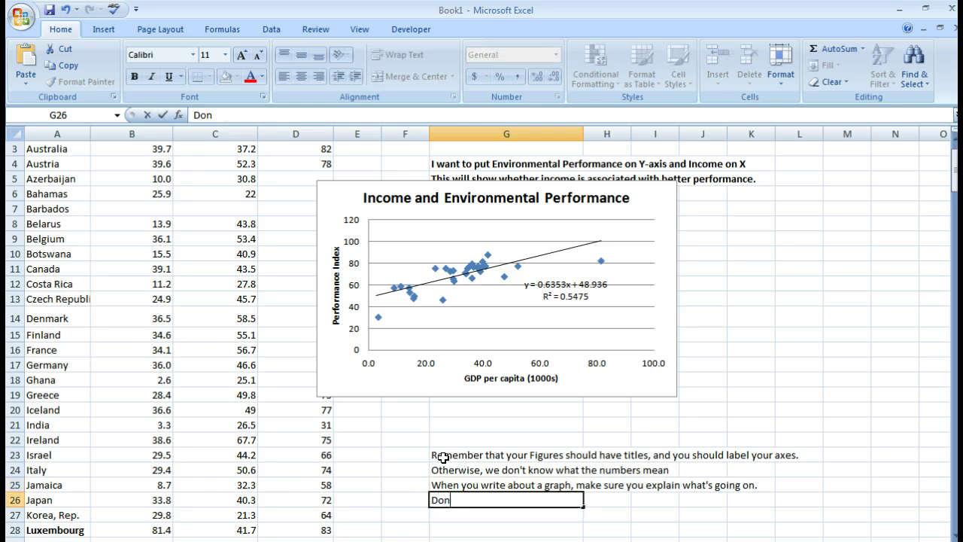
{"action": "type", "text": "'t count"}
{"action": "type", "text": " on it "}
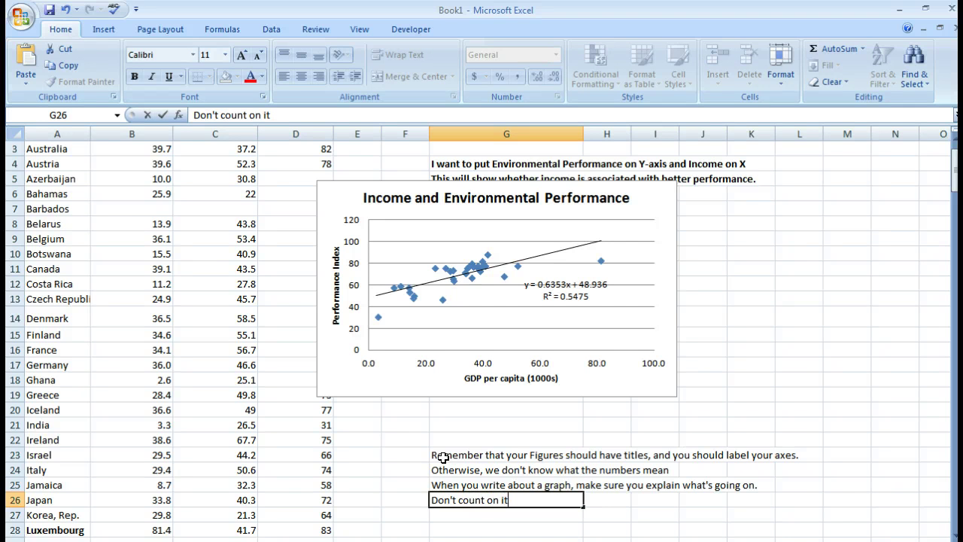
{"action": "type", "text": "to "}
{"action": "type", "text": "comp"}
{"action": "type", "text": "letely e"}
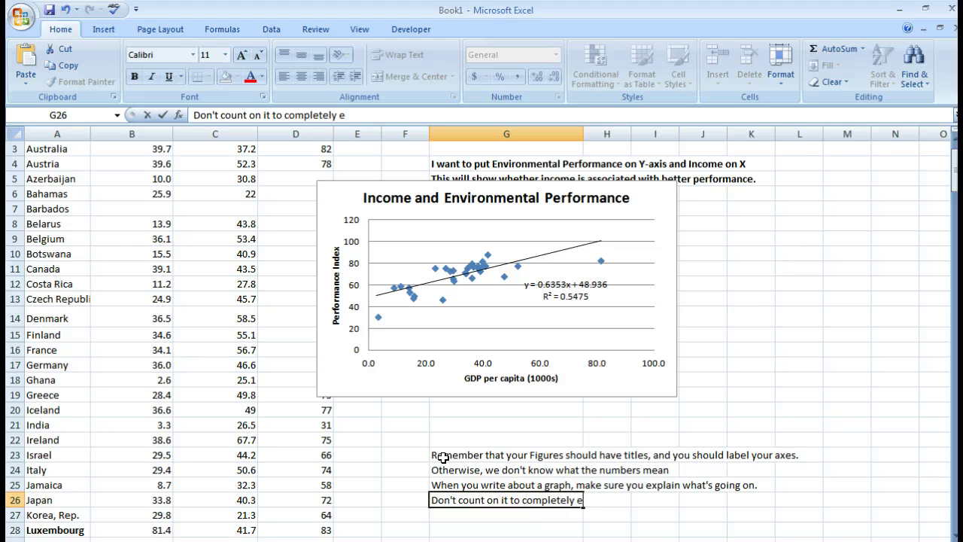
{"action": "type", "text": "xplain it"}
{"action": "type", "text": "self."}
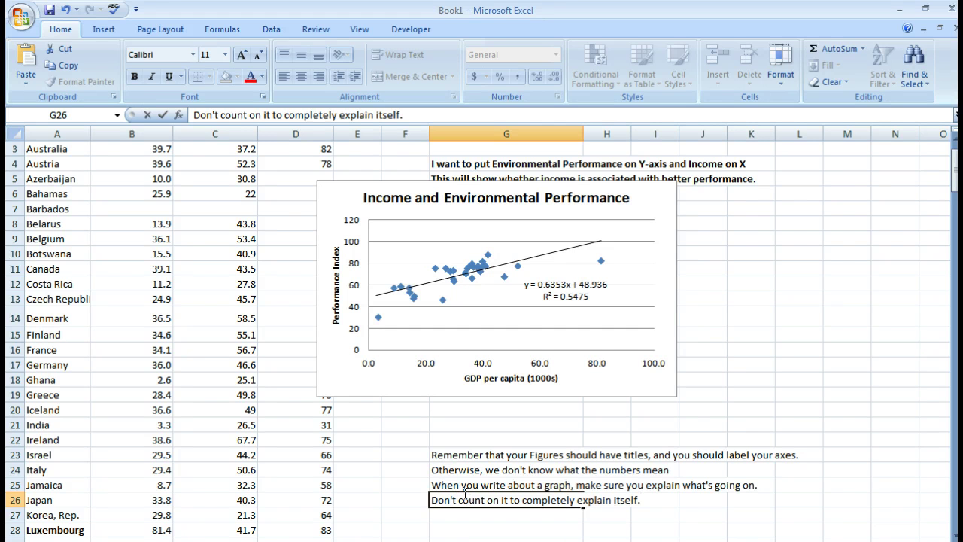
{"action": "left_click", "coordinate": [468, 516]}
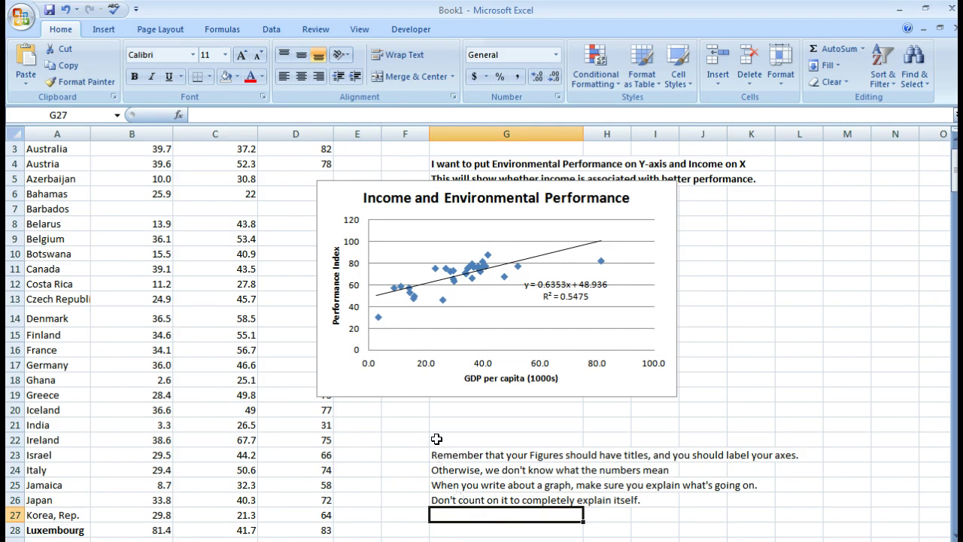